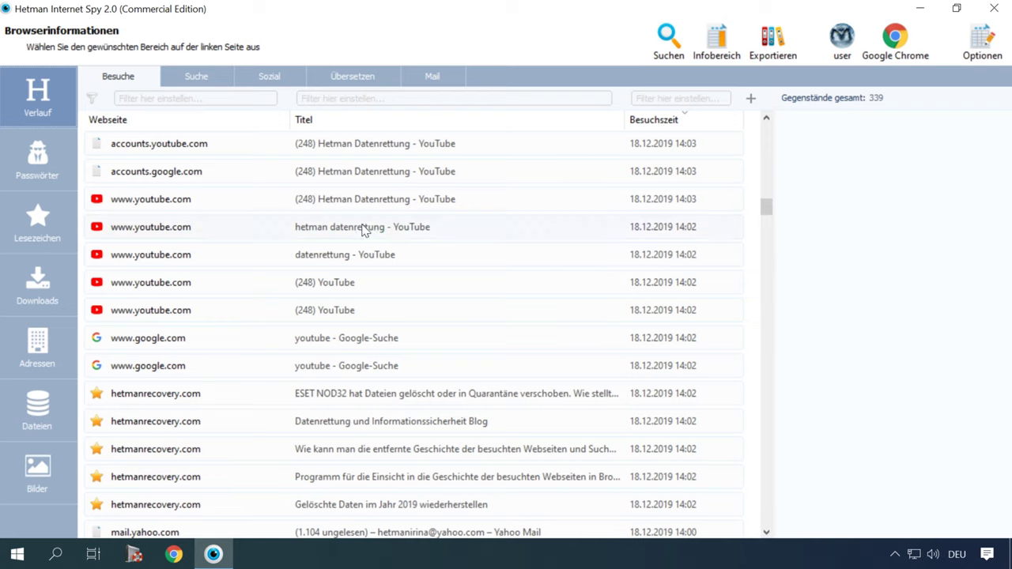
Select the 'Gelöschte Daten im Jahr 2019 wiederherstellen' visit to show its 6 visits and 5-second duration
scroll(364, 227, "down", 18)
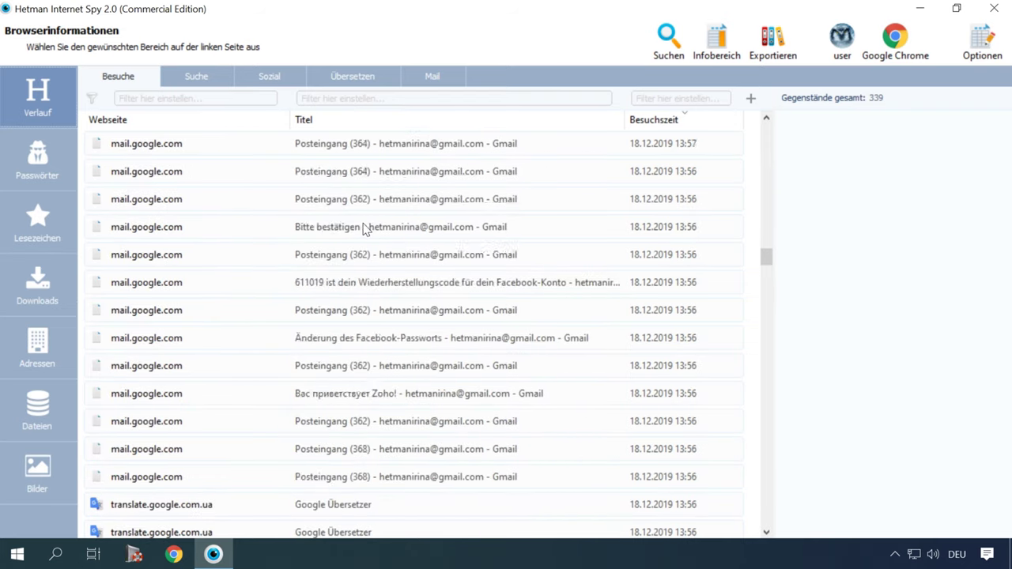
scroll(365, 227, "down", 10)
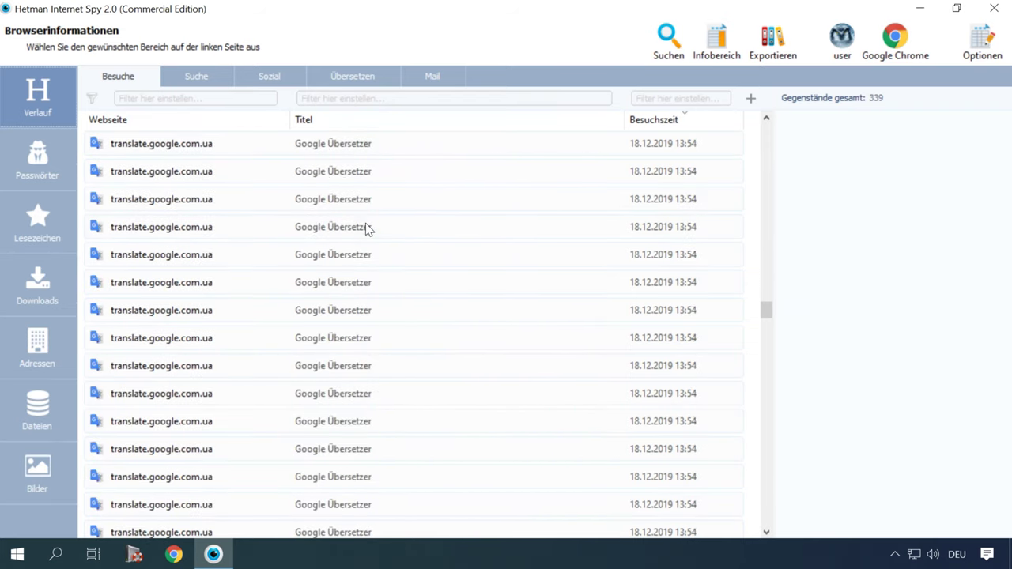
scroll(367, 227, "down", 14)
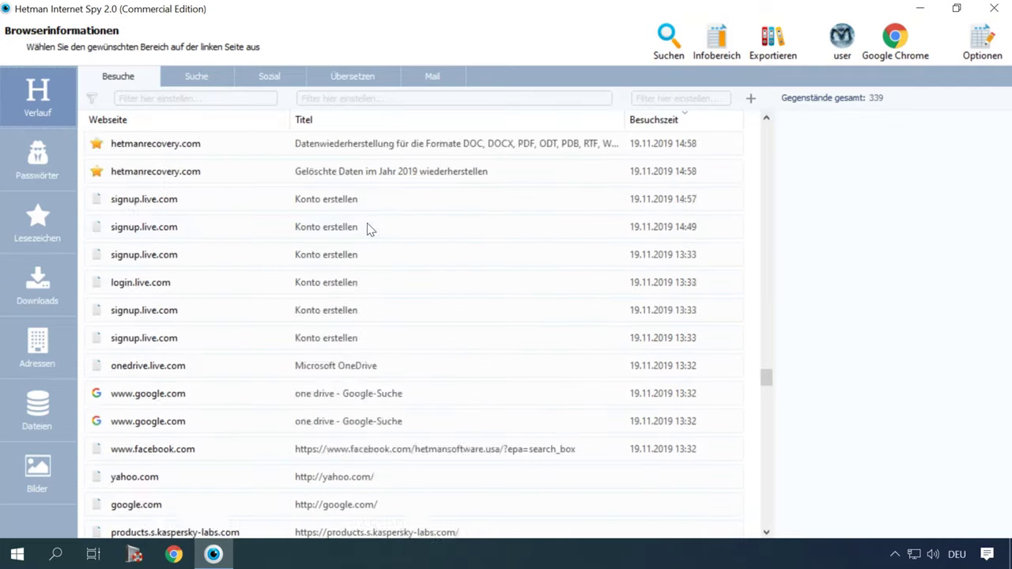
left_click_drag(766, 403, 767, 118)
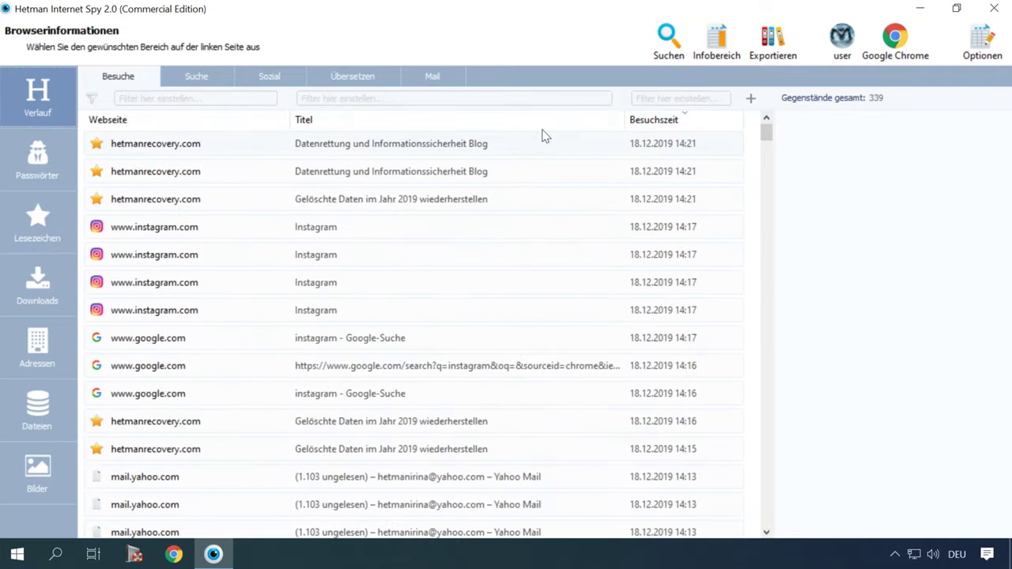
left_click(351, 202)
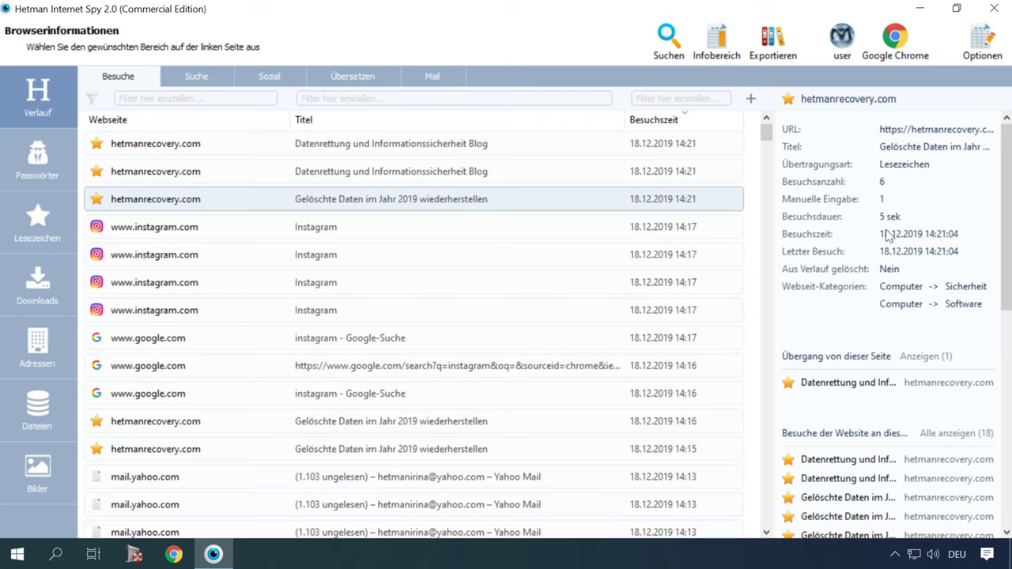
scroll(883, 288, "down", 5)
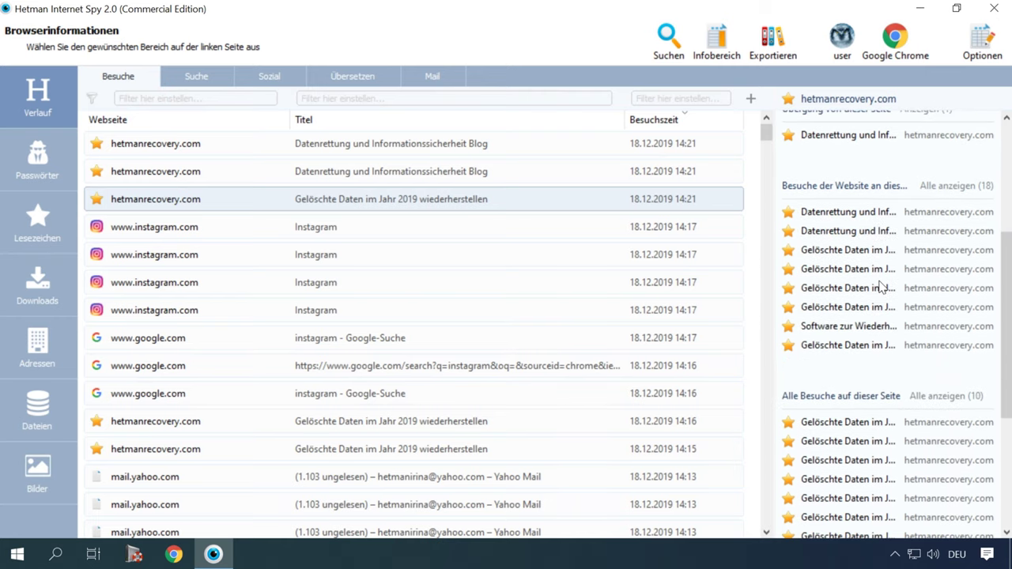
scroll(881, 286, "down", 4)
scroll(882, 292, "up", 3)
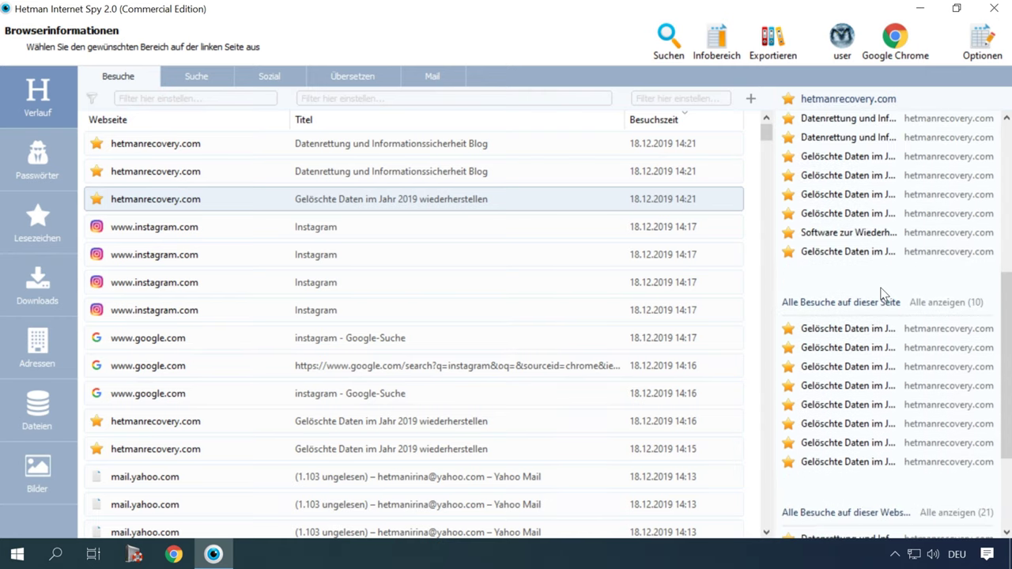
scroll(883, 293, "up", 6)
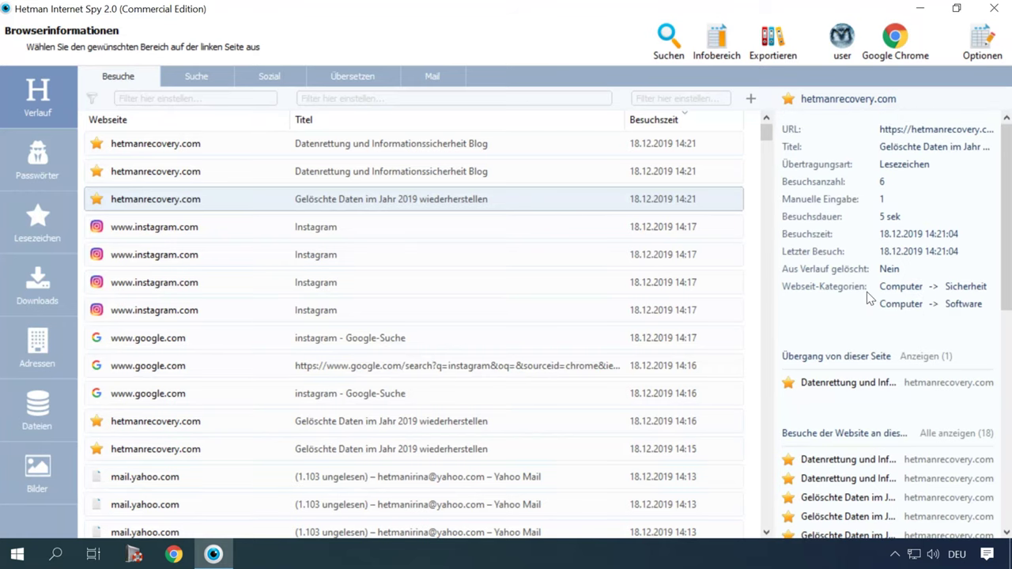
Apply a Kategorie filter to the visit history, then clear it so all 339 visits return
left_click(751, 99)
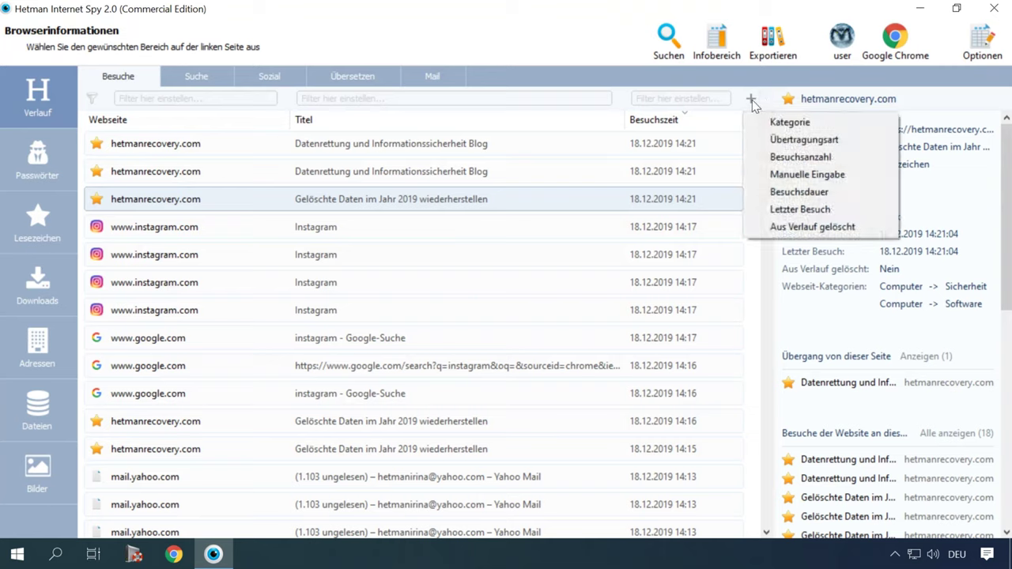
left_click(821, 126)
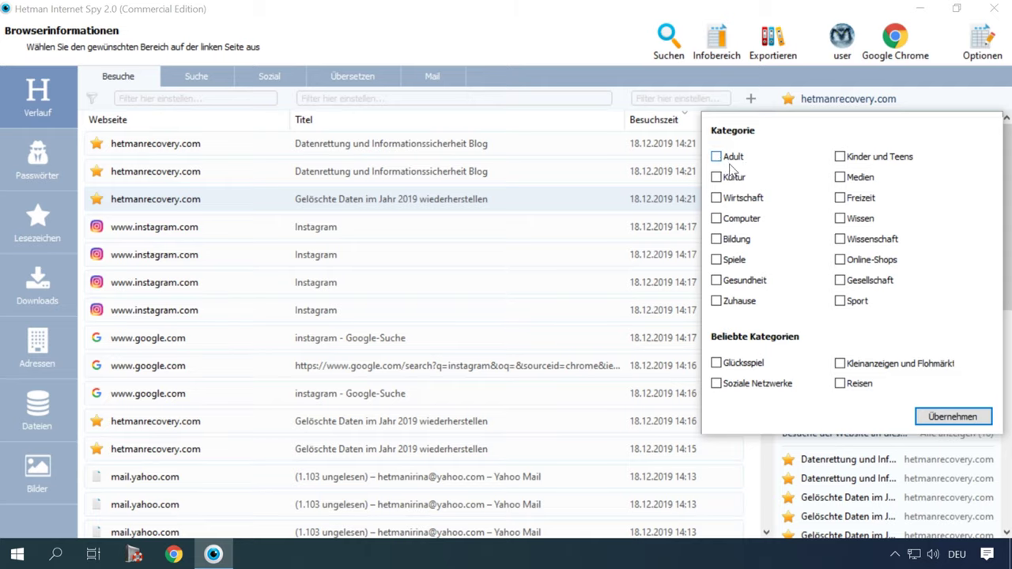
left_click(942, 417)
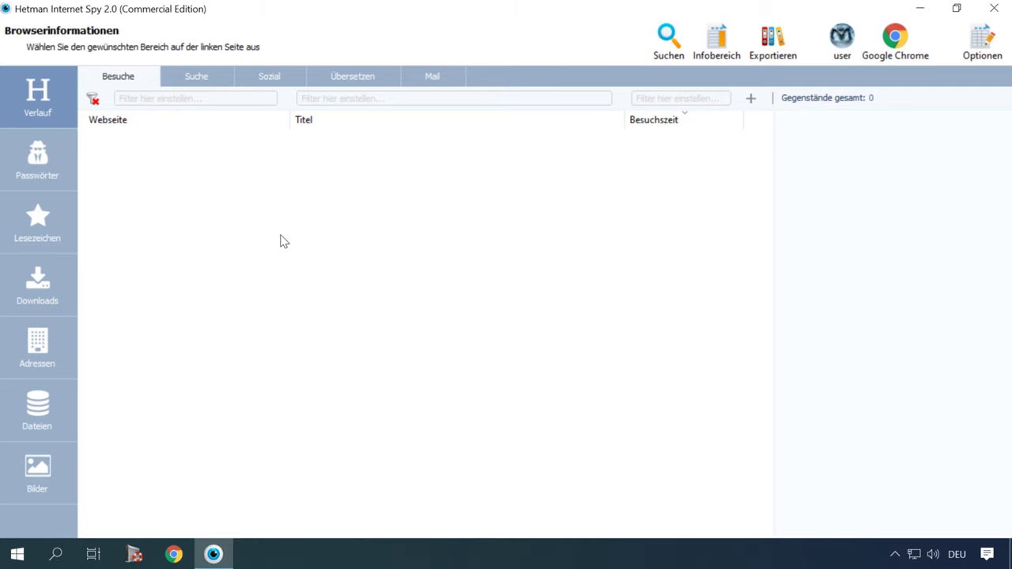
left_click(92, 100)
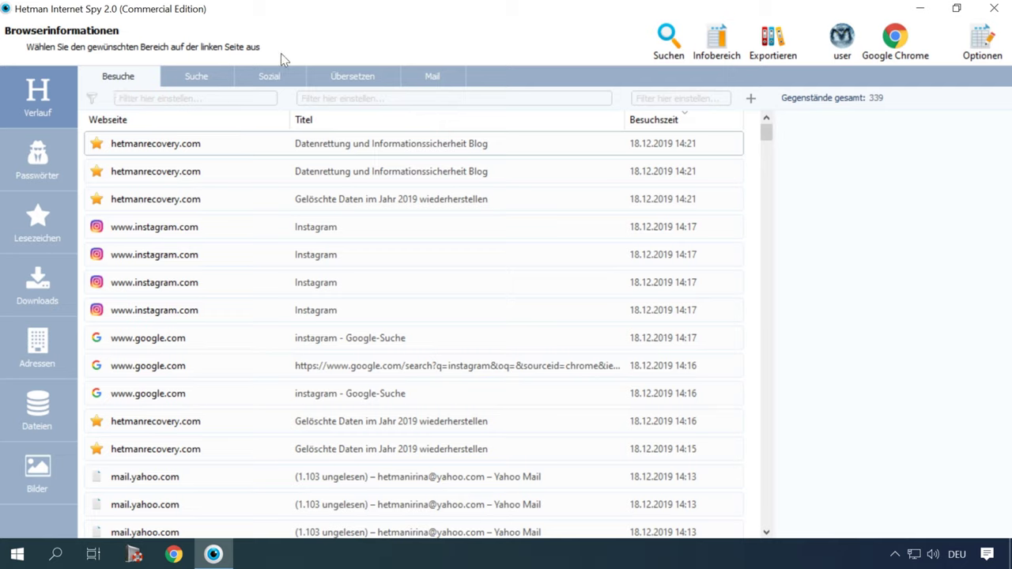
left_click(136, 73)
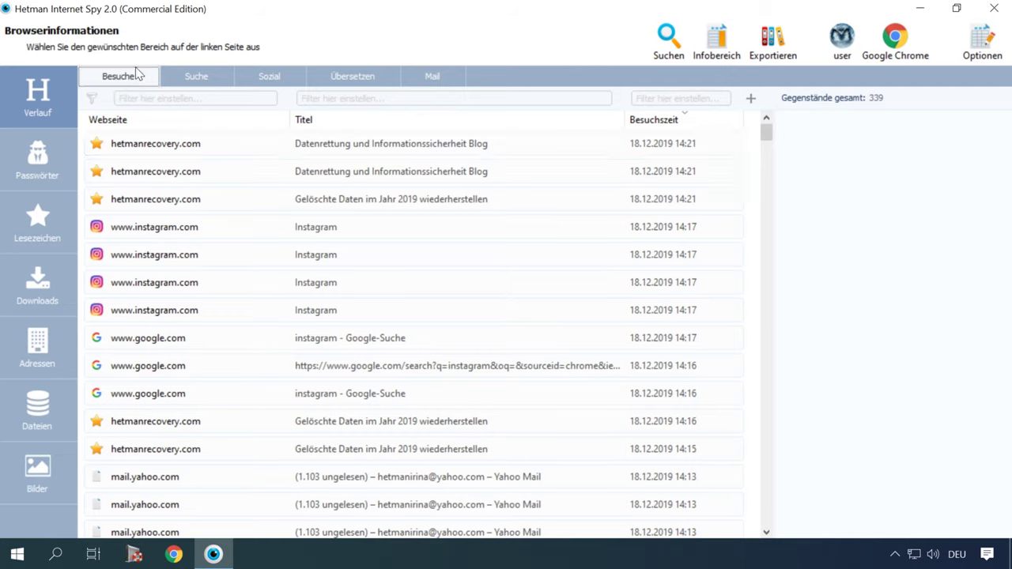
Open the top hetmanrecovery.com blog visit's URL in the web browser
left_click(179, 150)
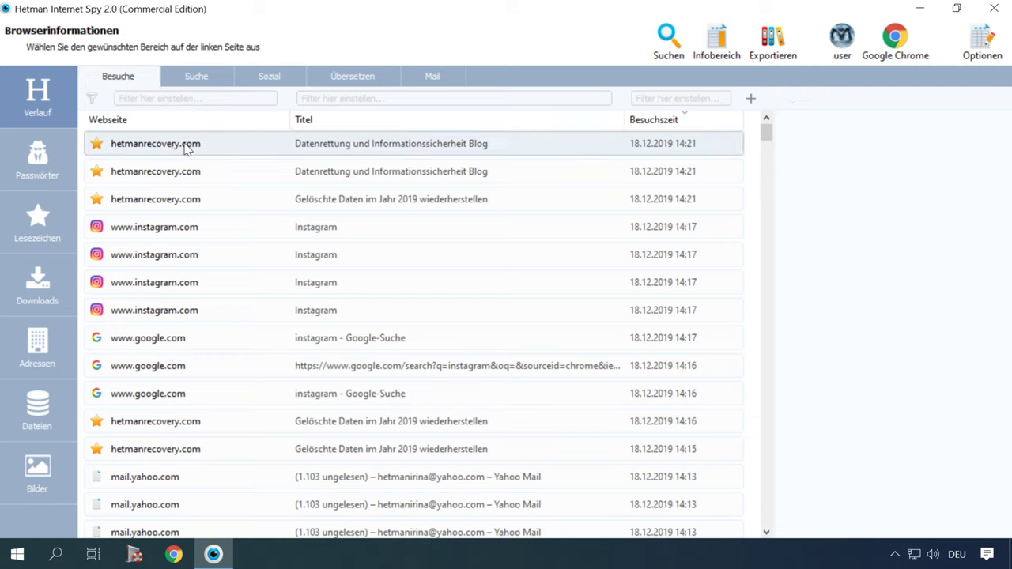
right_click(186, 148)
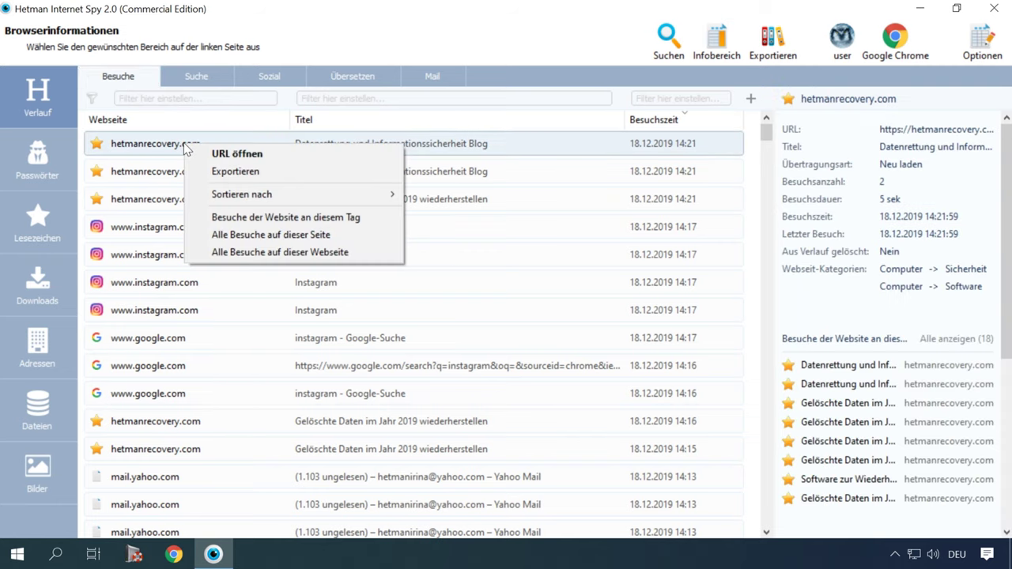
left_click(271, 154)
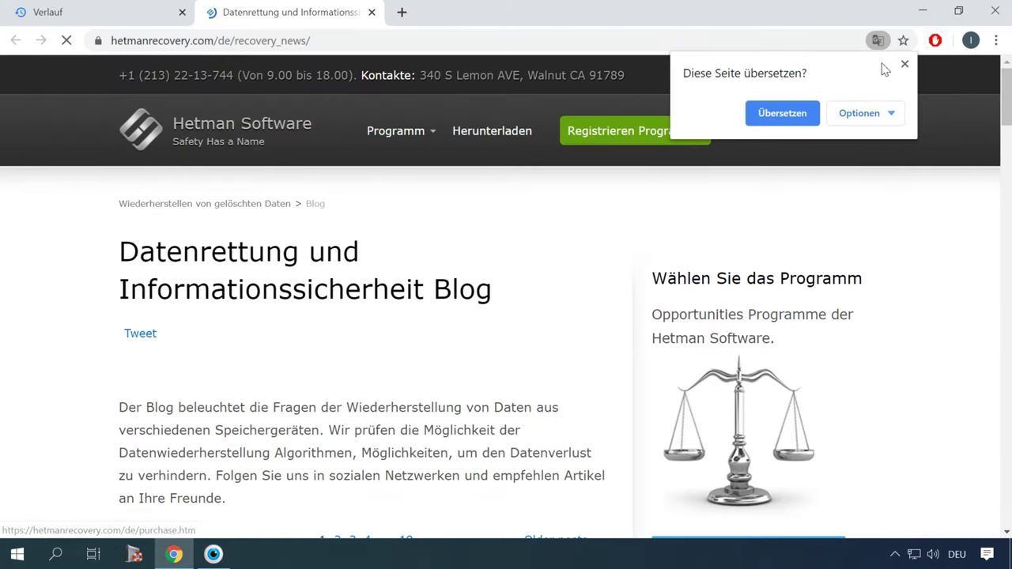
Dismiss Chrome's translate offer, scroll the recovery_news blog posts, and close Chrome
left_click(905, 65)
scroll(573, 229, "down", 5)
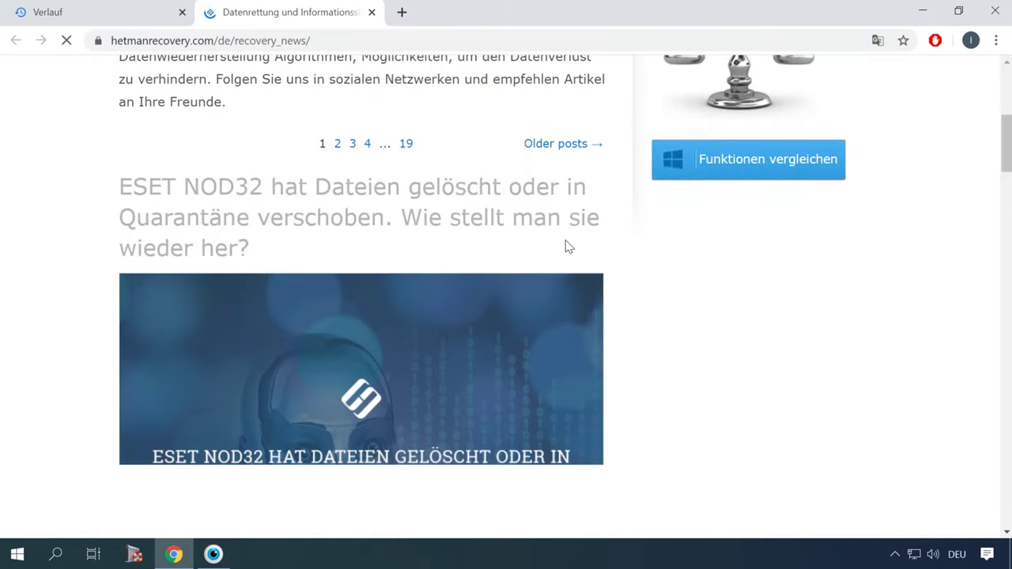
scroll(558, 245, "down", 4)
scroll(553, 252, "down", 5)
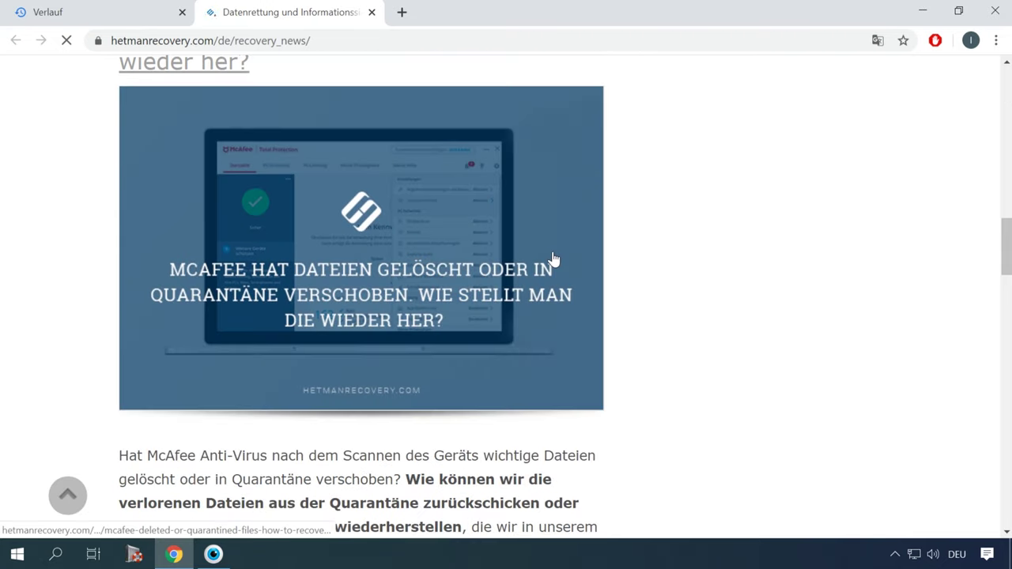
scroll(553, 259, "down", 18)
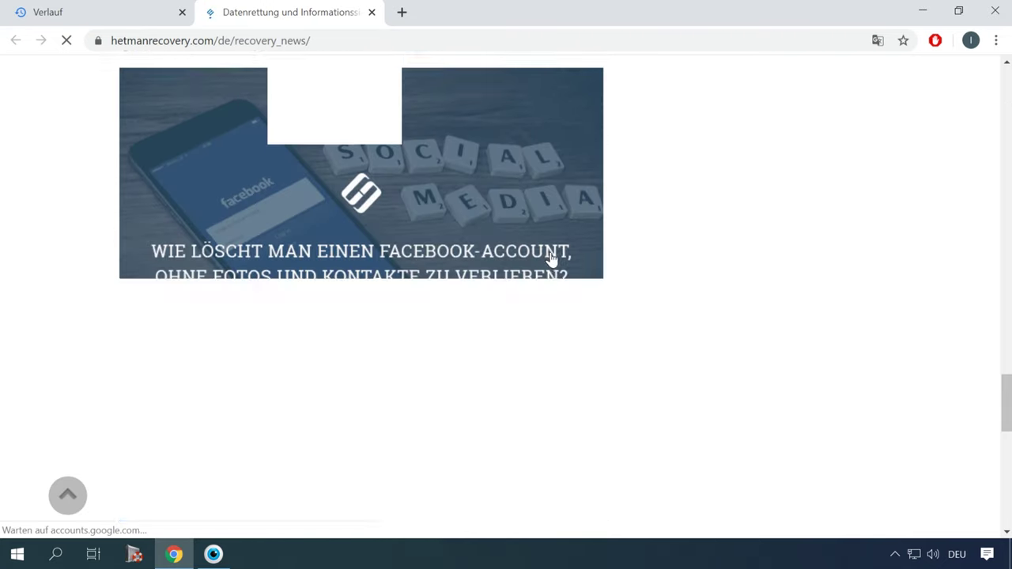
left_click(994, 12)
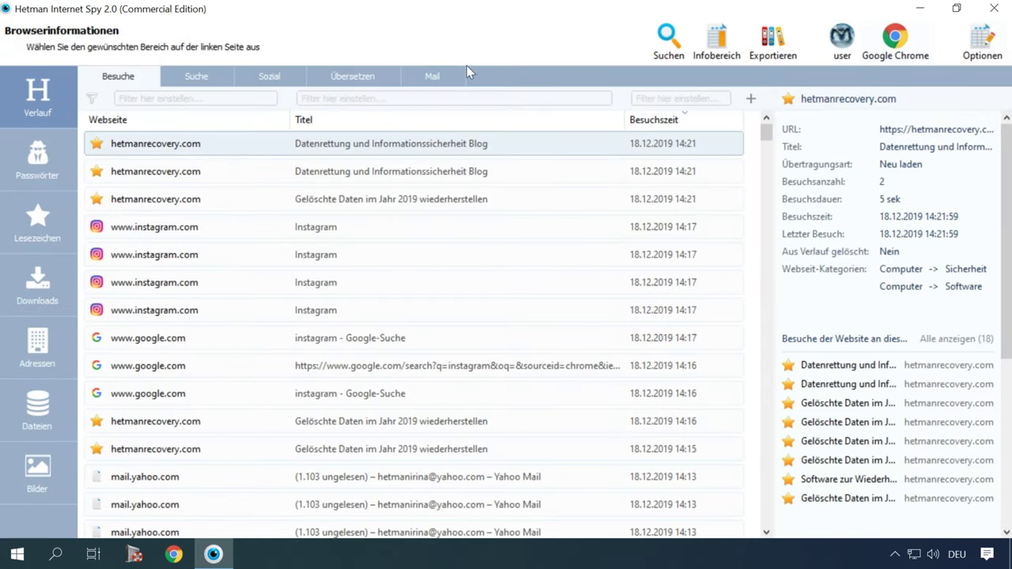
Show the 'hetman datenrettung' search details in Suche, then list the Sozial visits
left_click(211, 71)
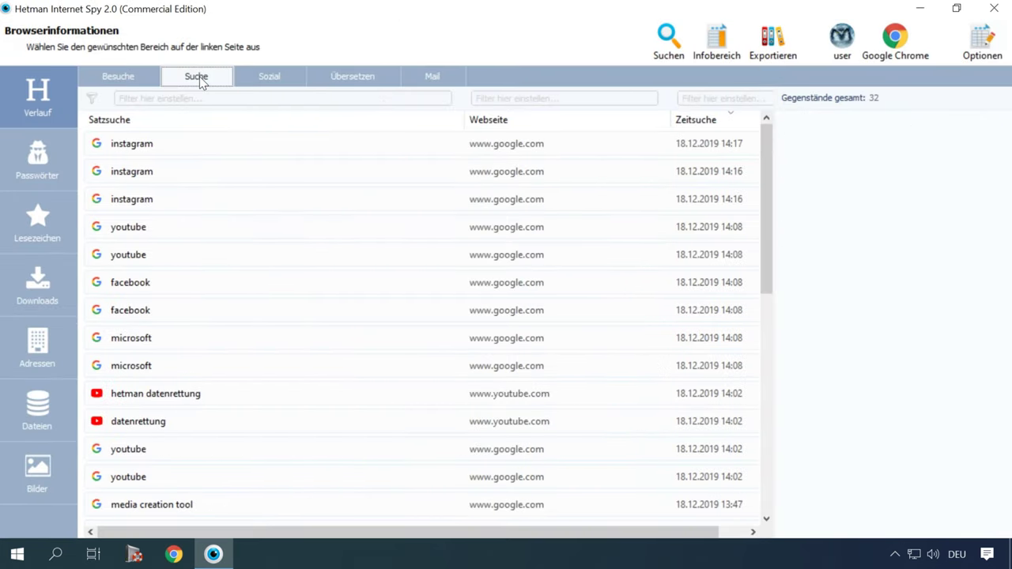
scroll(281, 184, "down", 3)
scroll(285, 187, "down", 3)
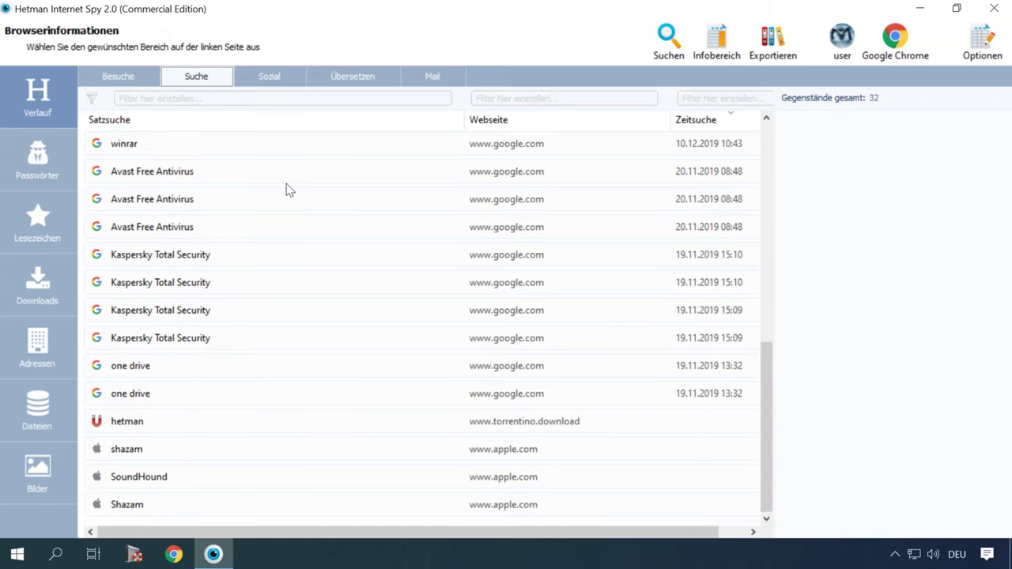
scroll(296, 423, "up", 6)
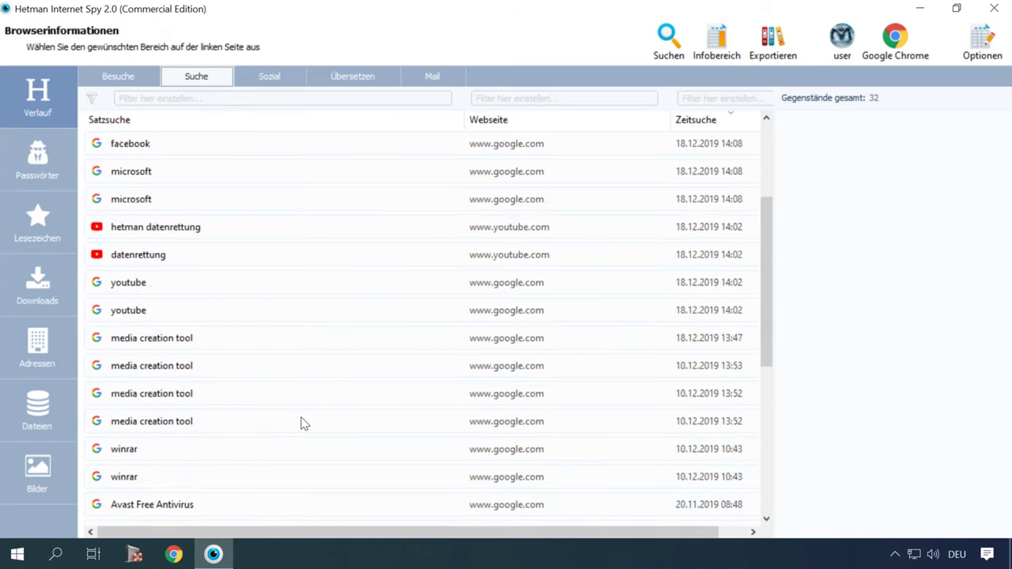
mouse_move(292, 333)
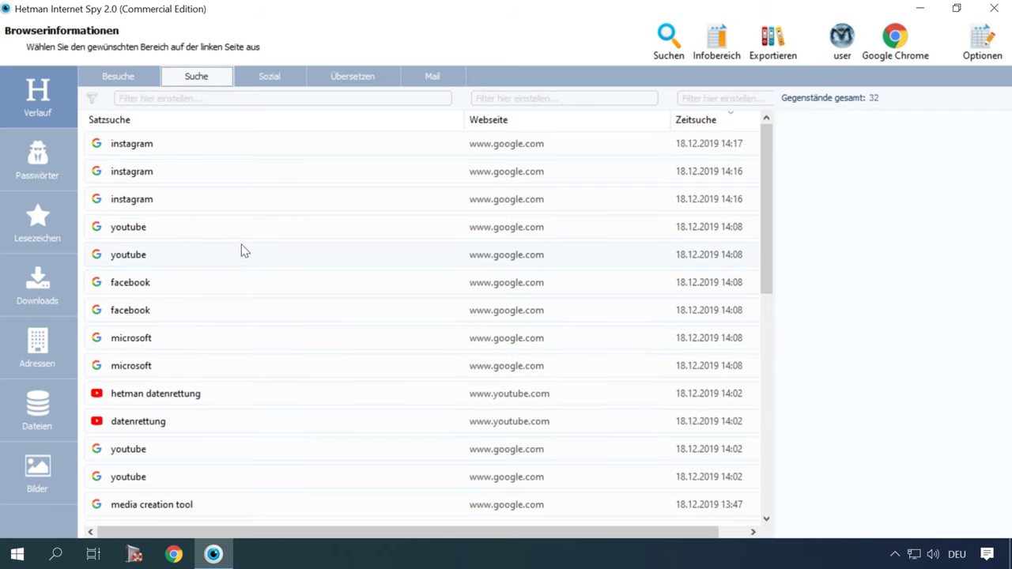
scroll(253, 313, "down", 1)
left_click(243, 314)
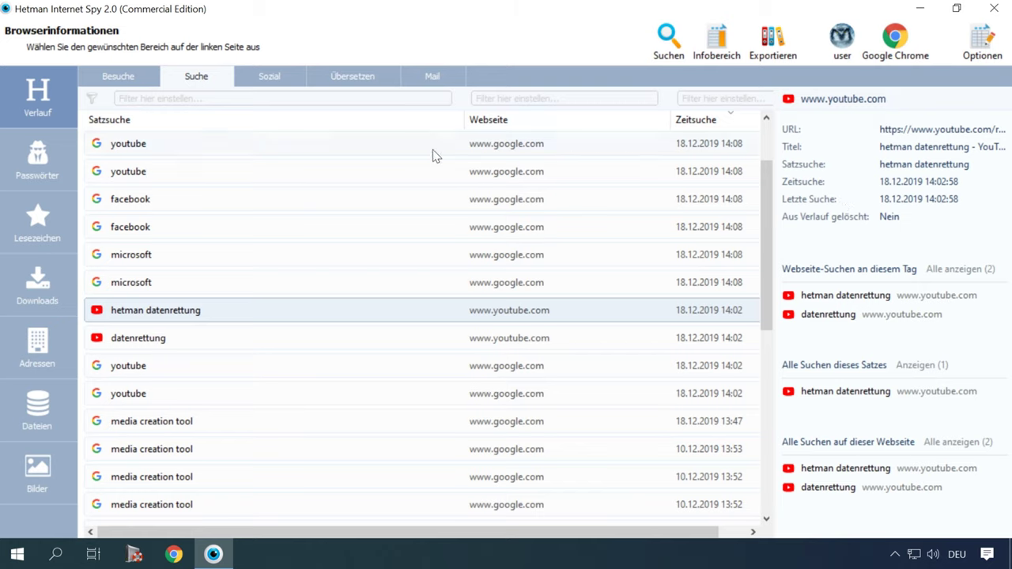
left_click(281, 79)
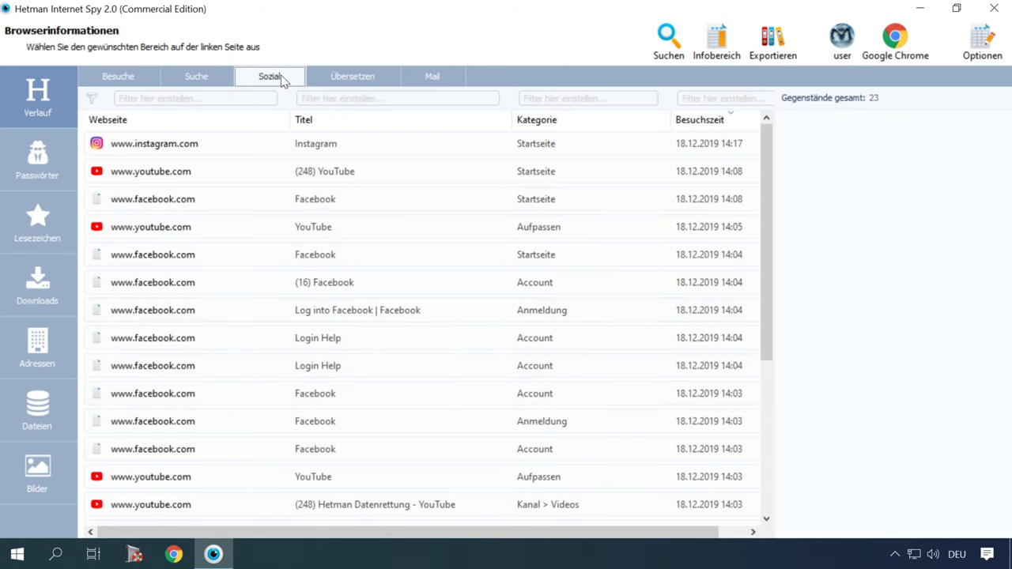
Inspect the YouTube Aufpassen, instagram.com and facebook.com Anmeldung visits, then show Übersetzen
scroll(339, 214, "down", 3)
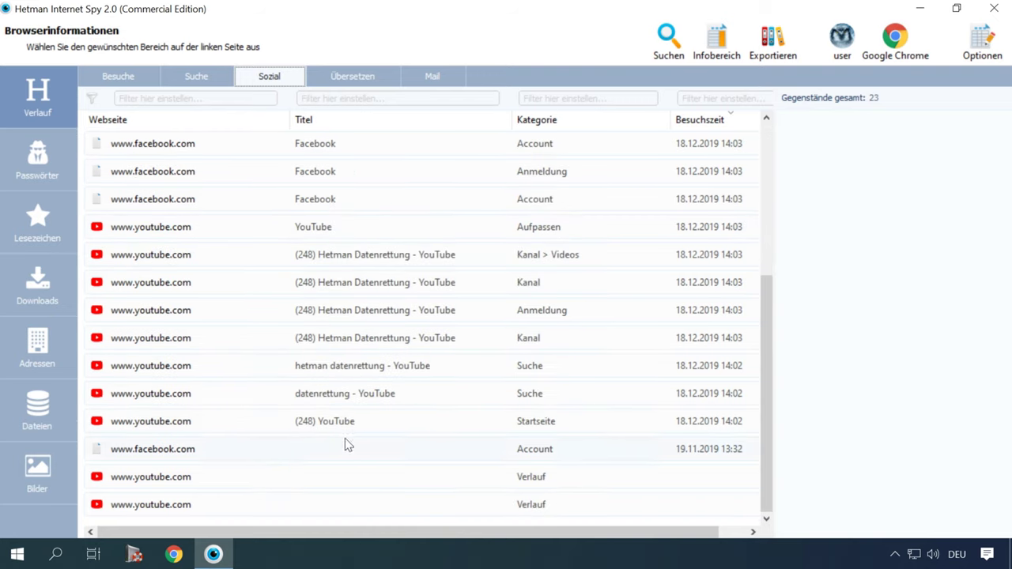
scroll(345, 438, "up", 3)
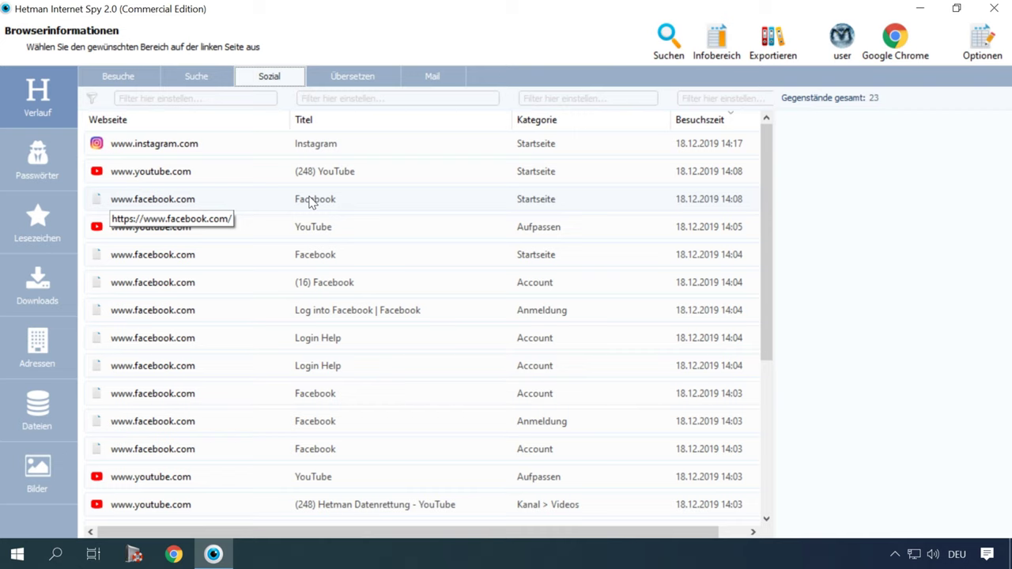
left_click(228, 229)
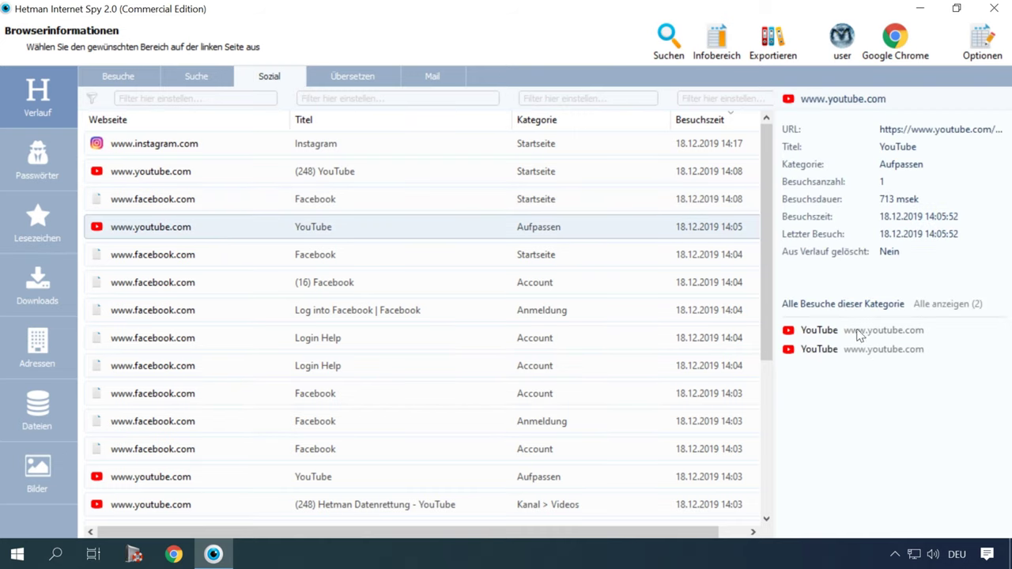
left_click(187, 149)
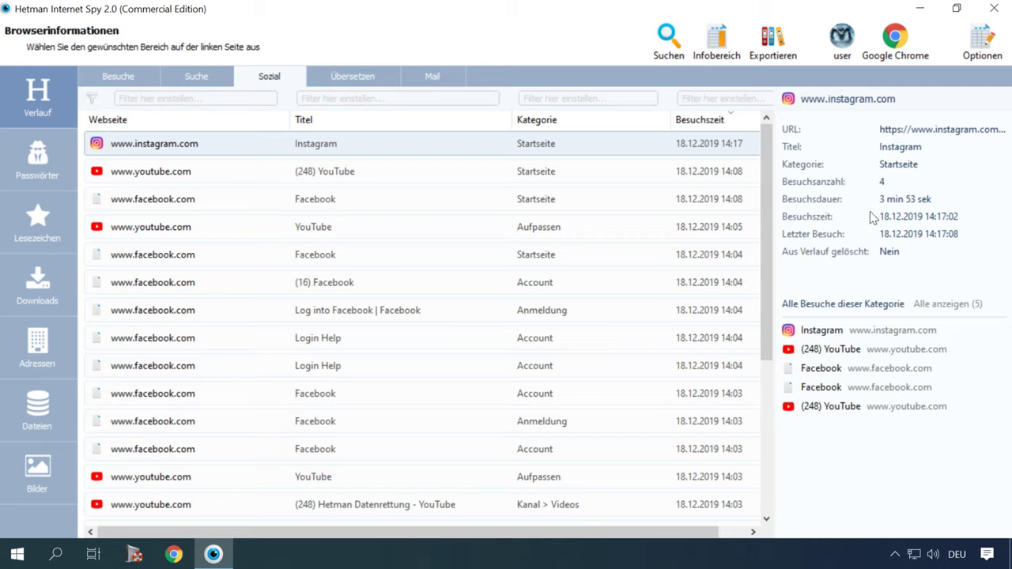
scroll(419, 340, "down", 3)
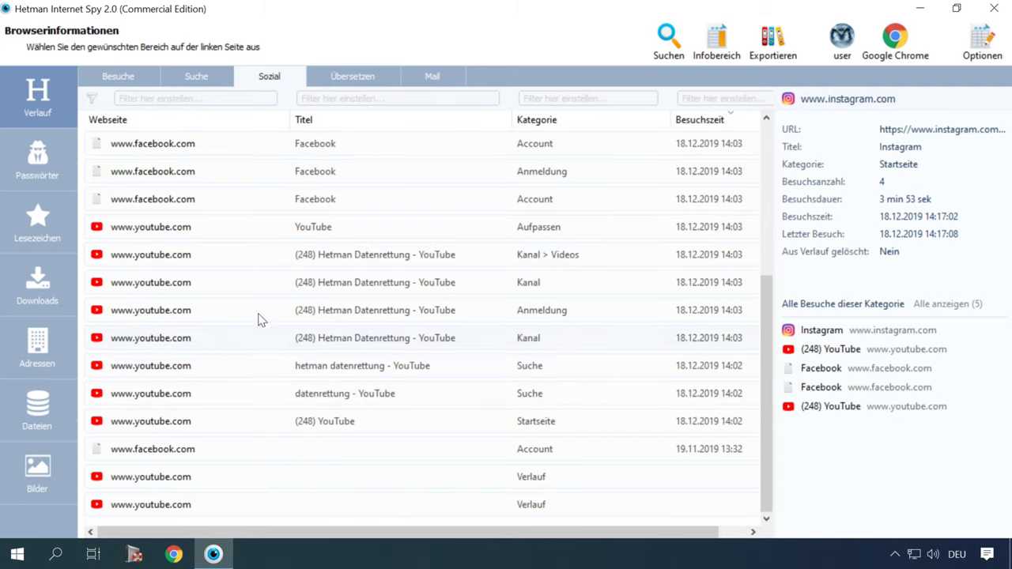
left_click(187, 174)
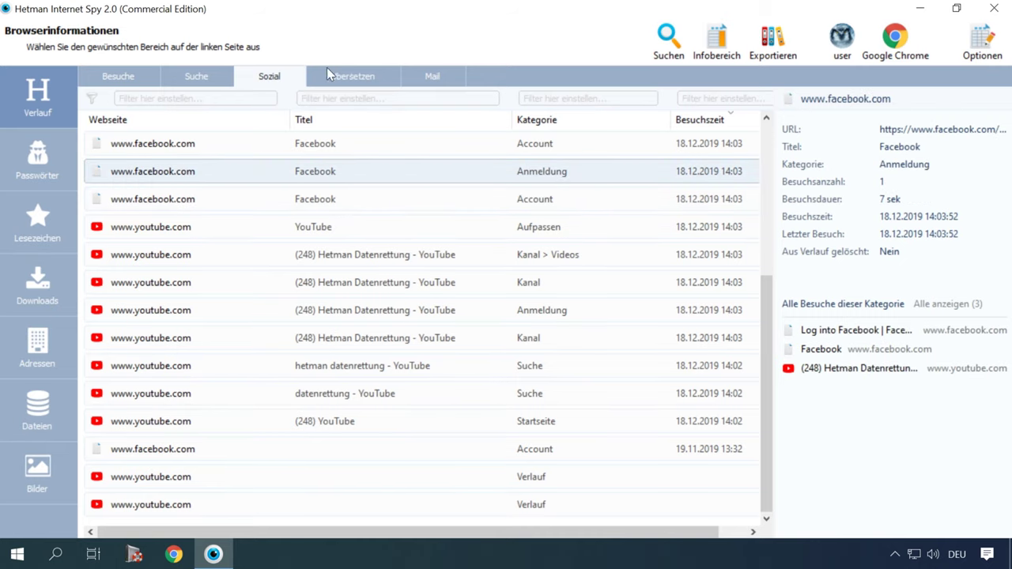
left_click(362, 79)
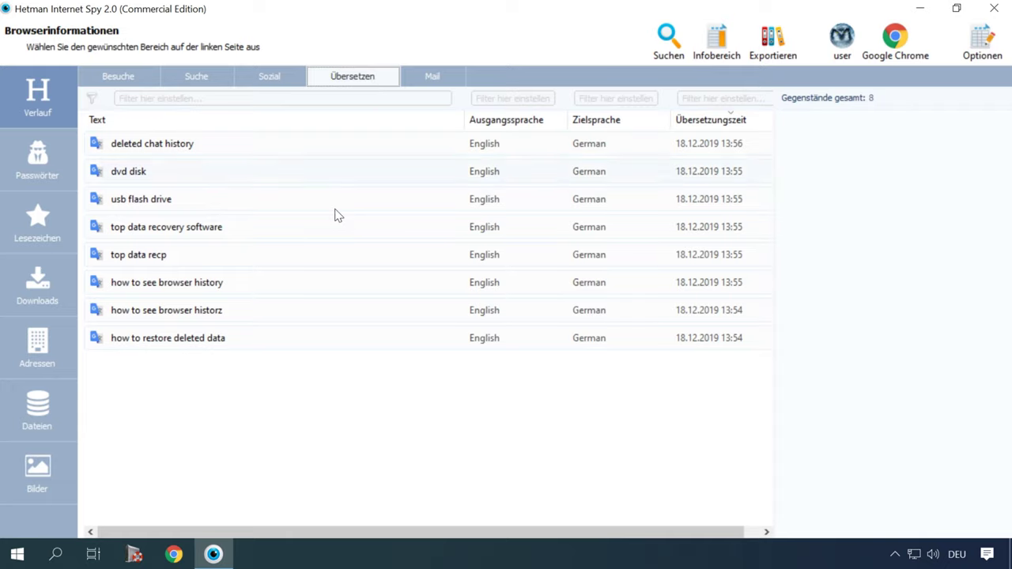
View the 'deleted chat history', 'dvd disk' and 'top data recovery software' translations, then show Mail
left_click(213, 149)
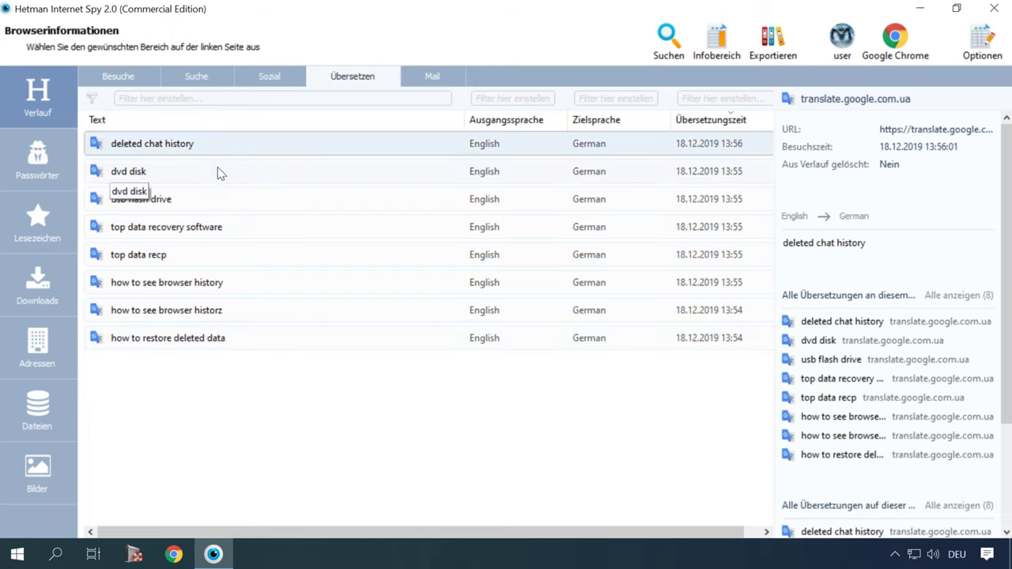
left_click(217, 168)
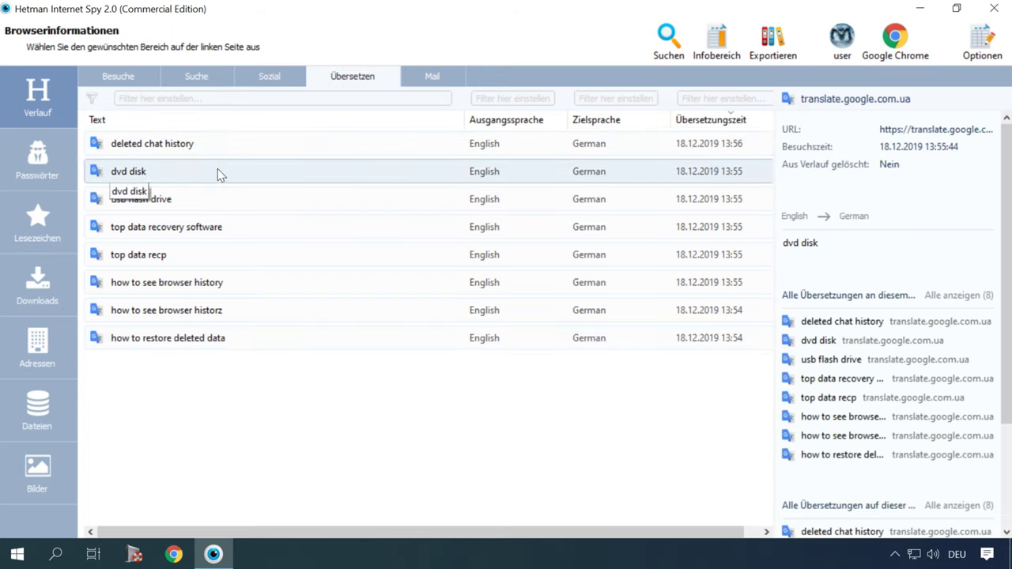
left_click(239, 229)
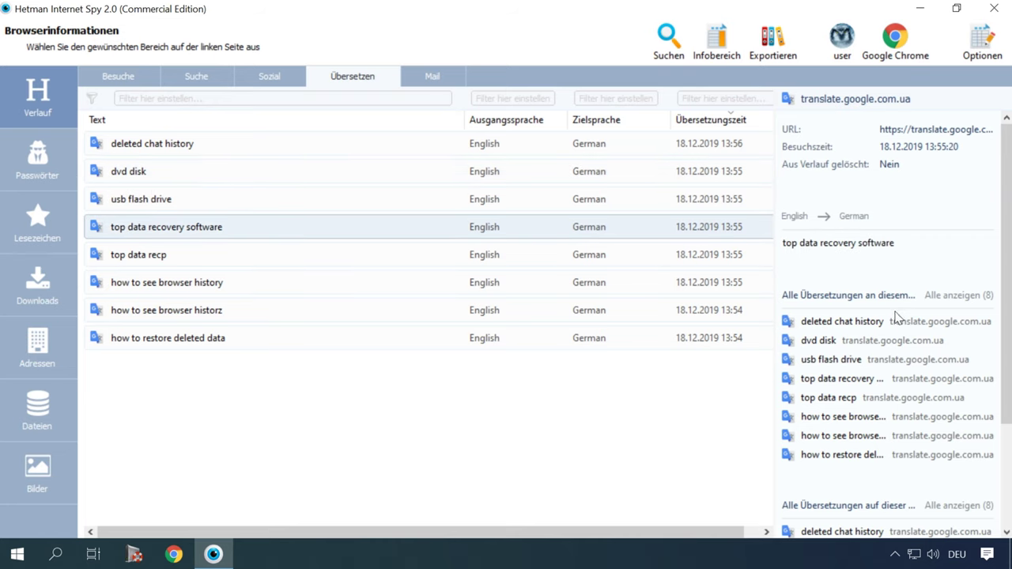
scroll(890, 316, "down", 2)
scroll(870, 332, "up", 3)
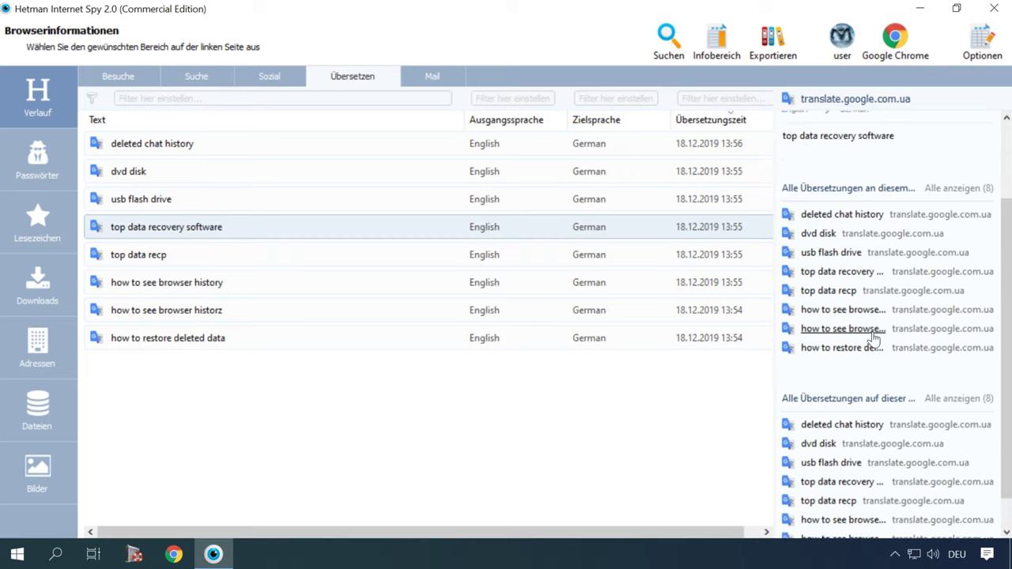
left_click(432, 76)
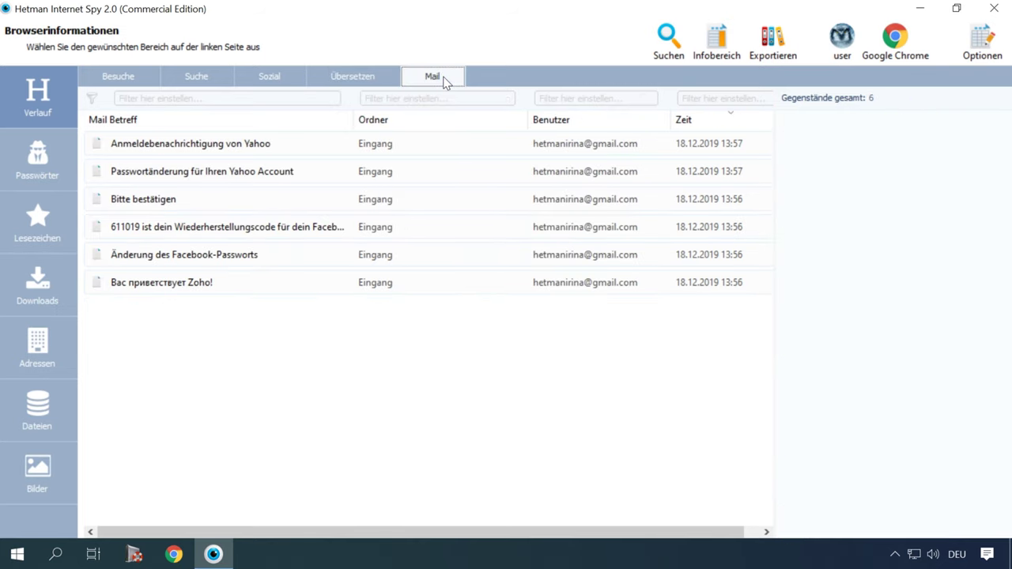
Narrow the Ordner column and view the Yahoo login notification and password change mails
left_click_drag(526, 119, 439, 120)
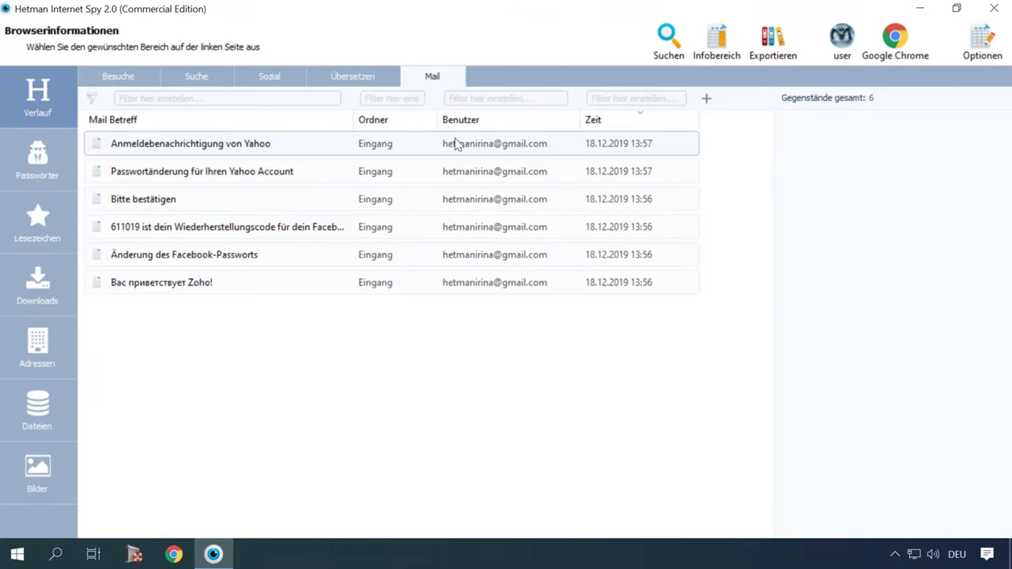
left_click(261, 147)
left_click(261, 172)
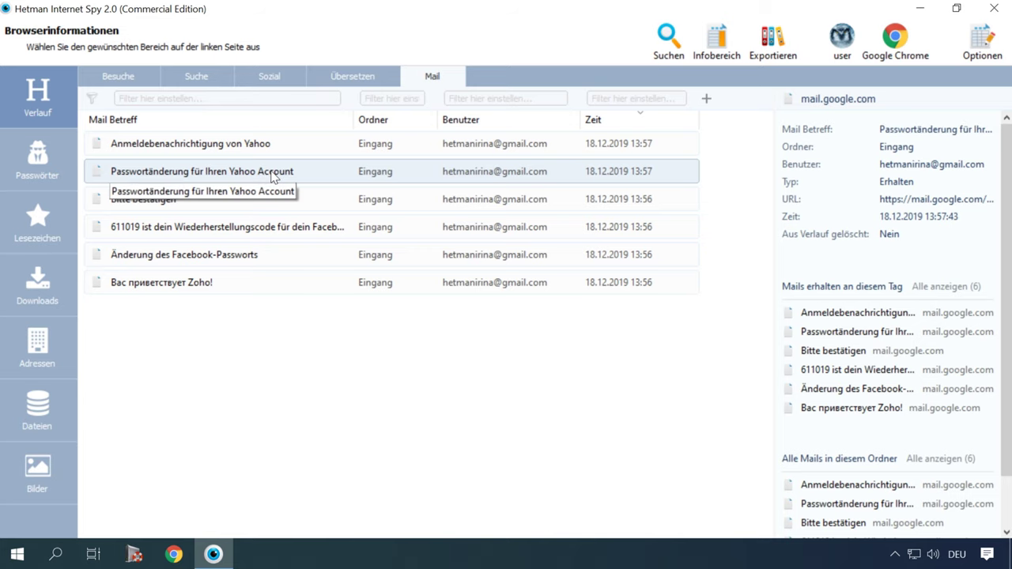
Inspect the Facebook recovery code mail, then return to the Yahoo login notification mail
scroll(899, 211, "down", 2)
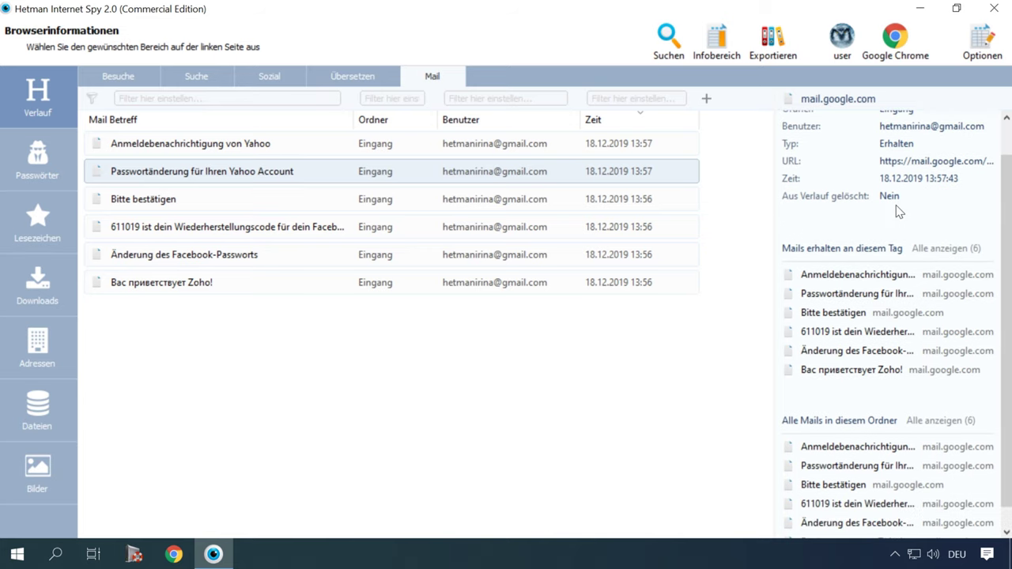
left_click(198, 230)
scroll(834, 254, "down", 3)
scroll(842, 360, "up", 3)
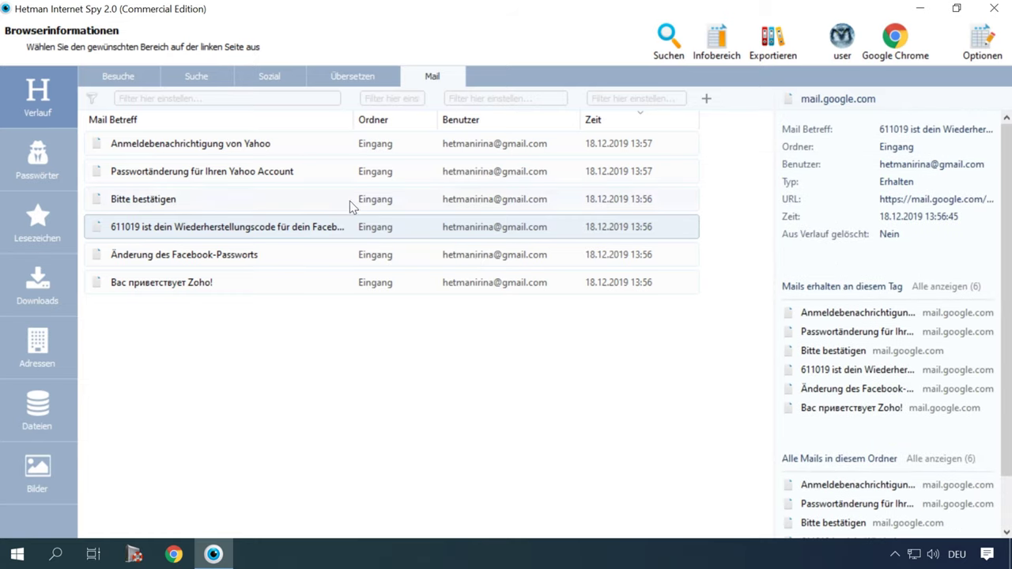
left_click(273, 140)
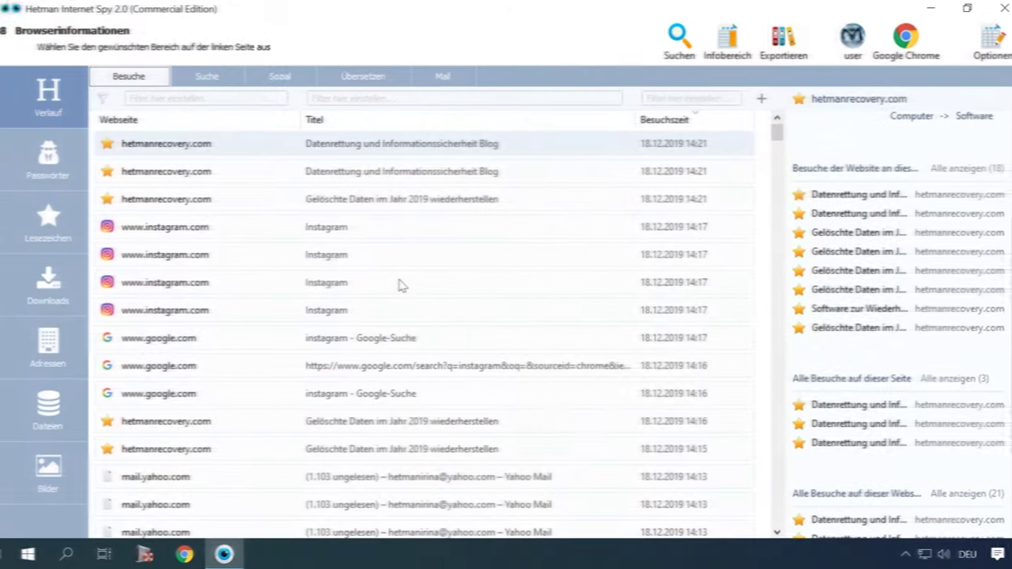
left_click(30, 179)
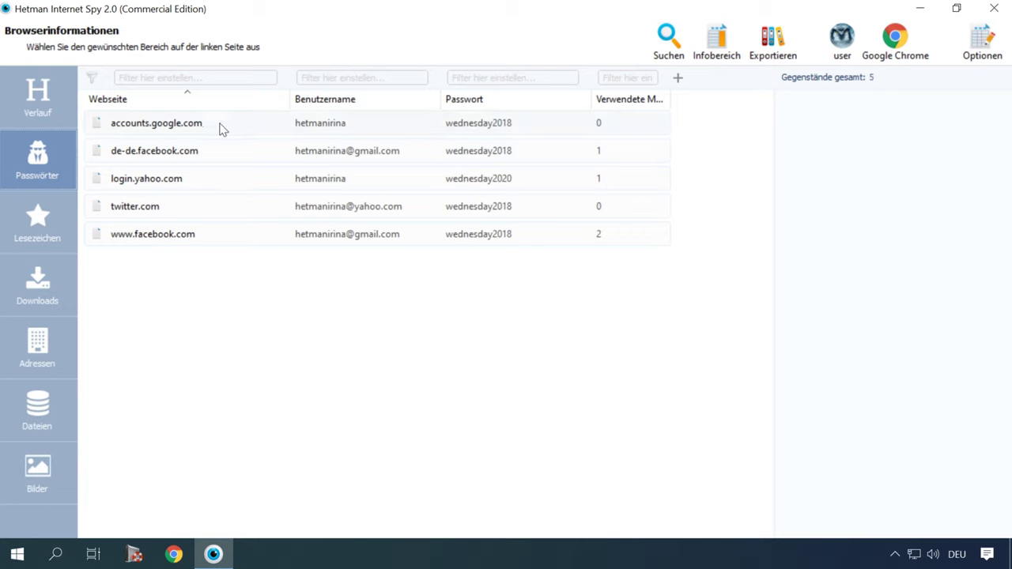
left_click(215, 149)
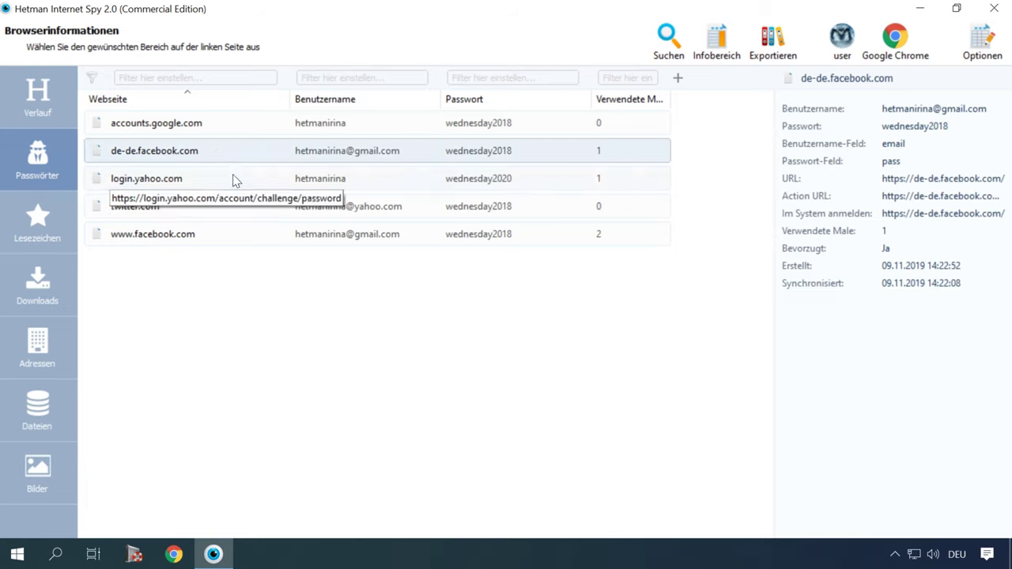
left_click(240, 181)
left_click(253, 206)
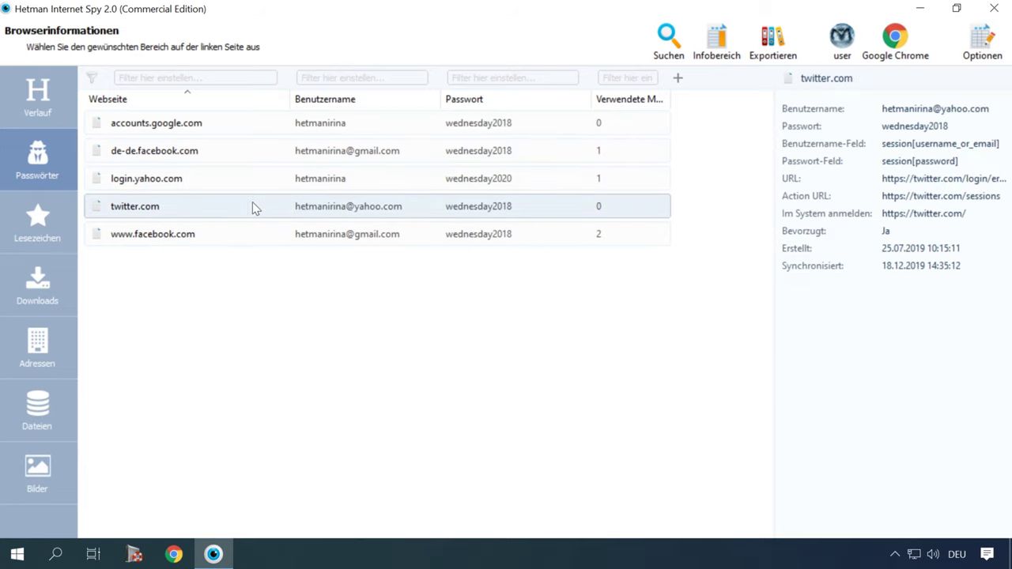
left_click(261, 235)
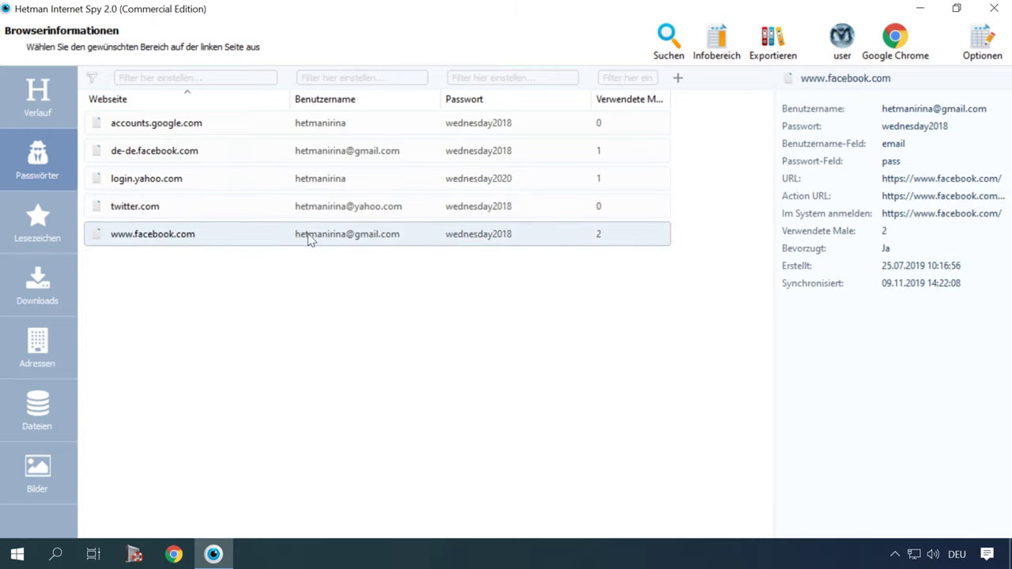
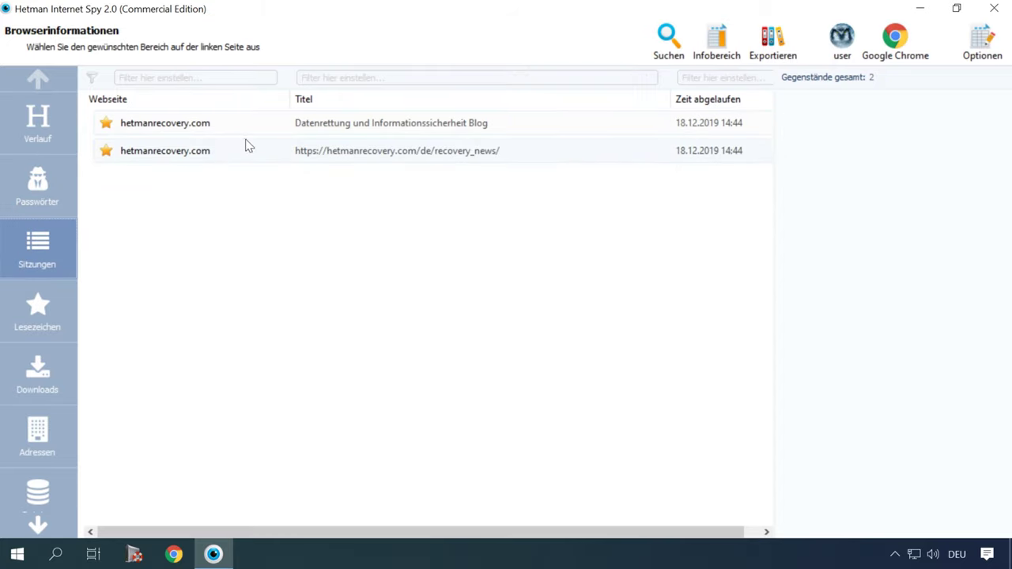
Review the details of both Chrome session tabs
left_click(226, 161)
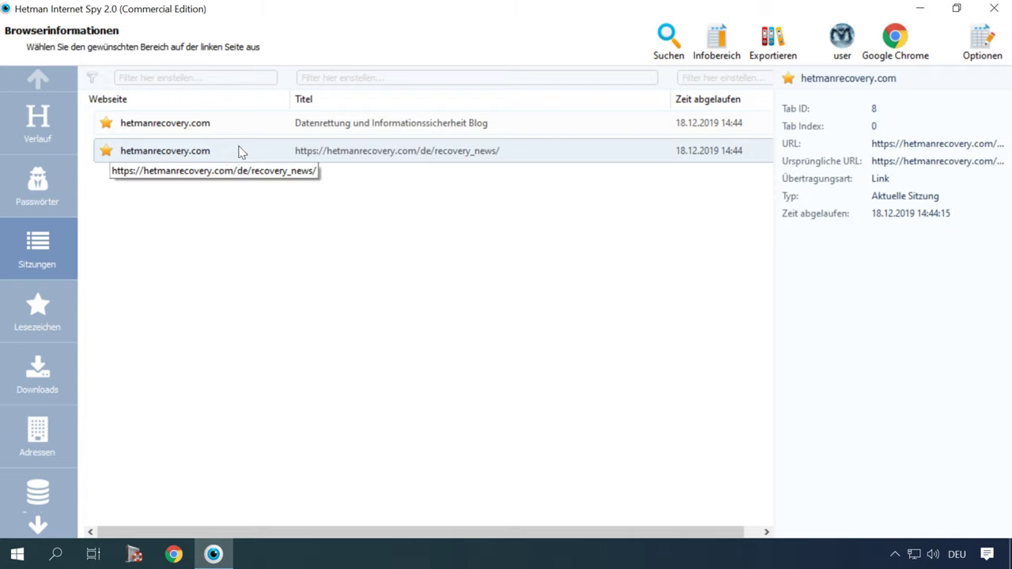
left_click(253, 124)
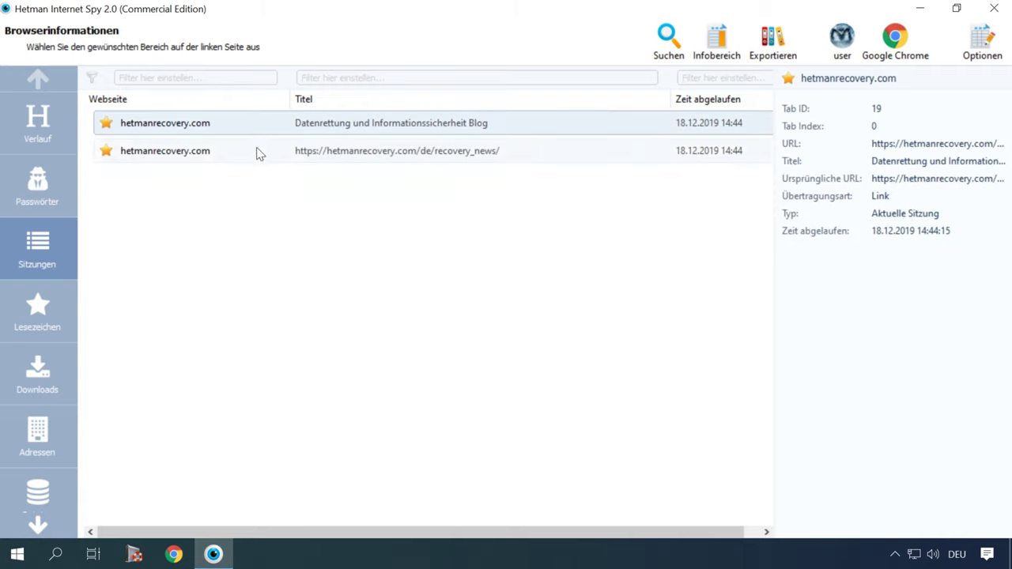
left_click(255, 148)
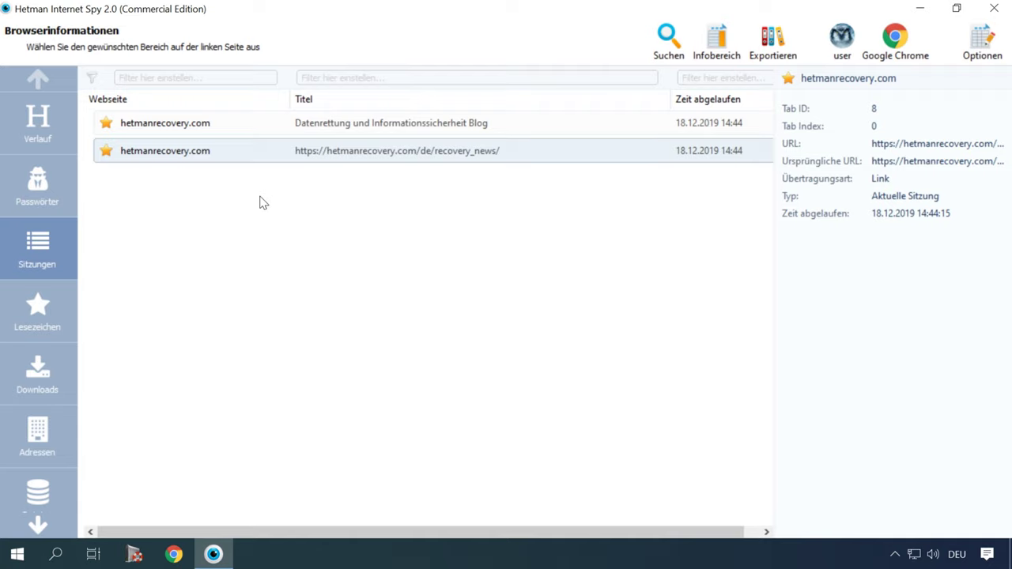
Bring up Chrome's bookmarks, showing three folders with 12 items
left_click(36, 527)
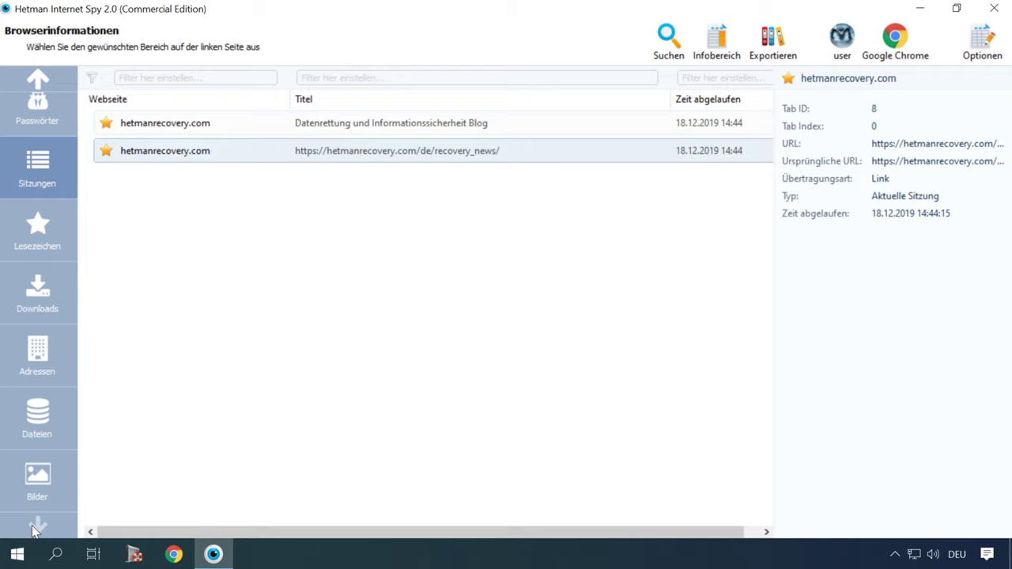
left_click(37, 80)
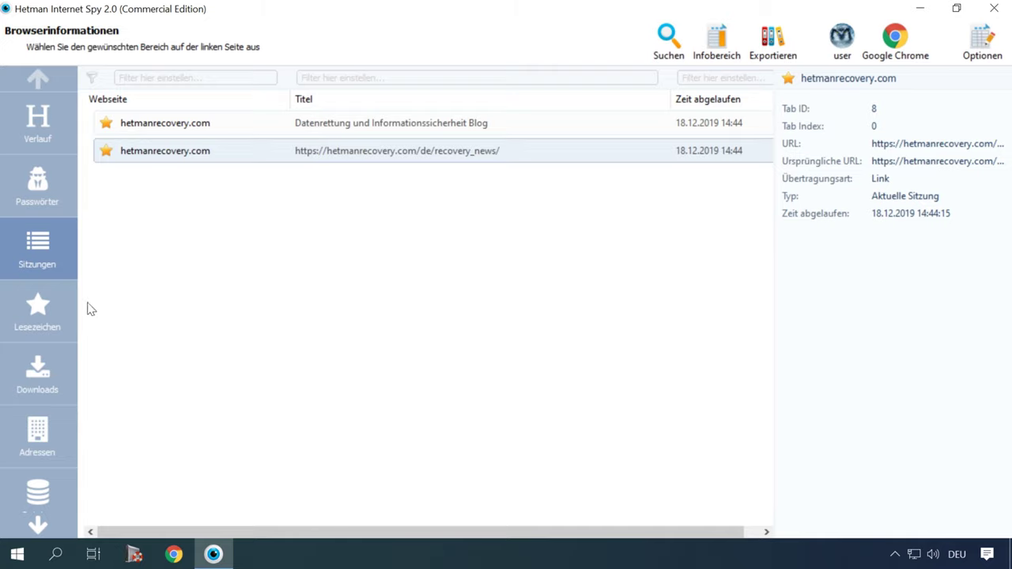
left_click(57, 309)
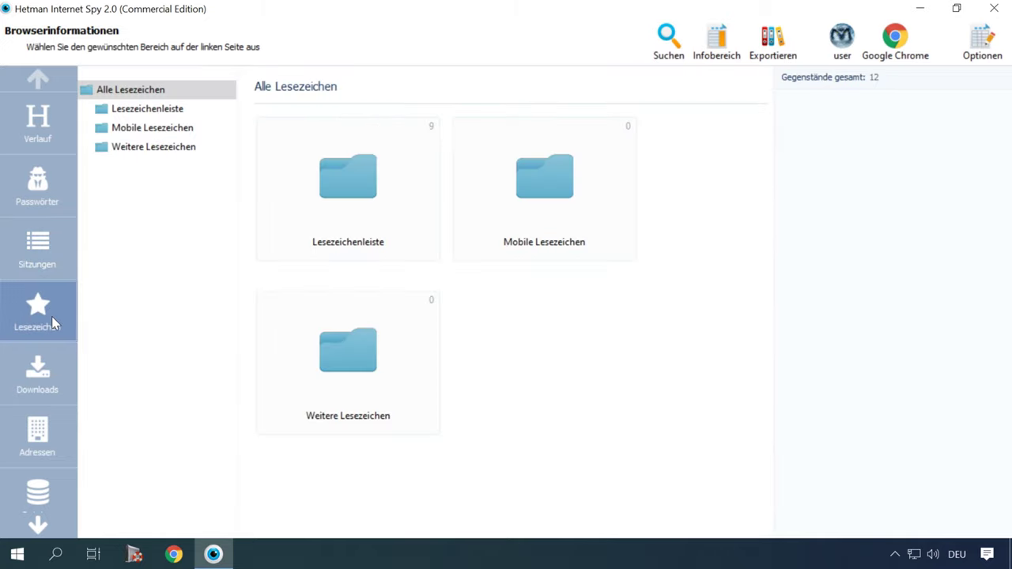
Inspect the Facebook, Gmail and Google bookmarks in the Lesezeichenleiste folder
left_click(150, 110)
scroll(477, 292, "down", 5)
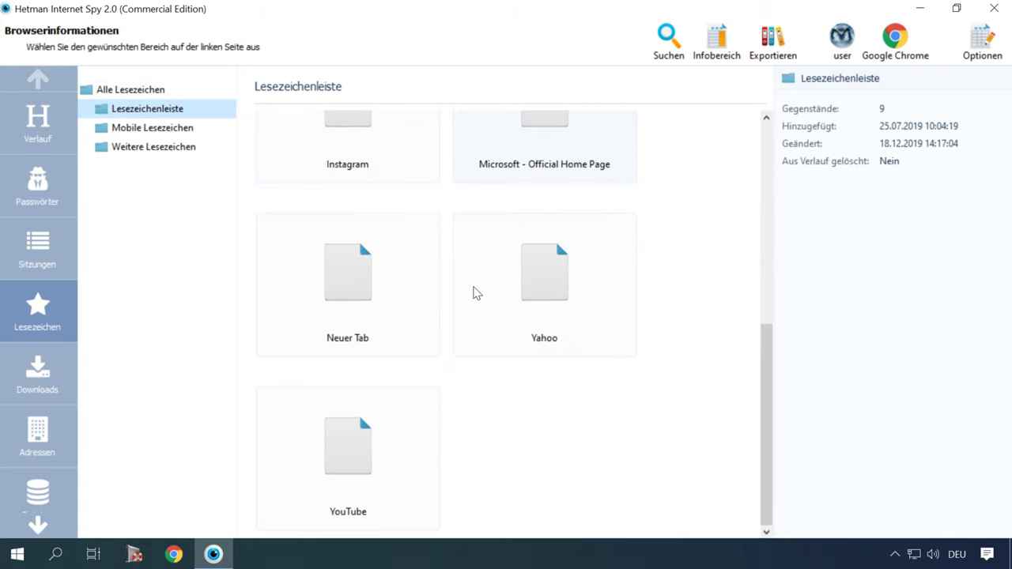
scroll(477, 299, "up", 5)
left_click(382, 226)
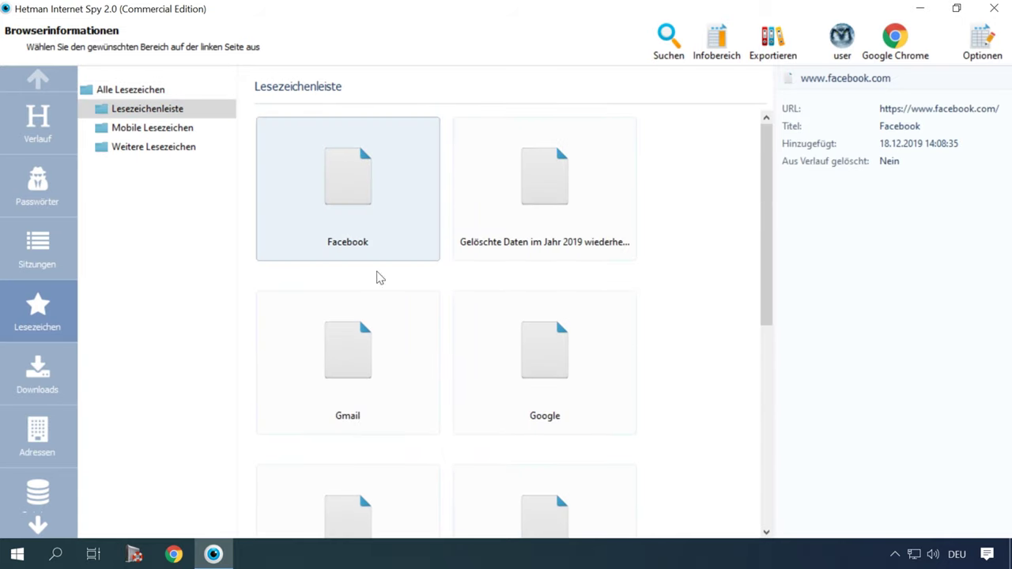
left_click(369, 369)
left_click(512, 381)
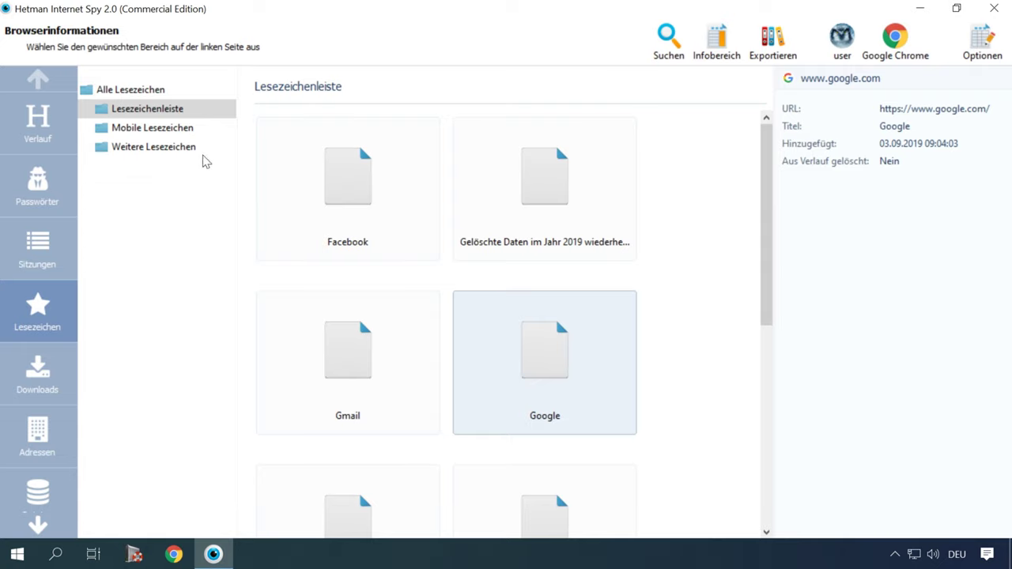
Check the Mobile Lesezeichen and Weitere Lesezeichen folders, reopen Lesezeichenleiste, then show Chrome's downloads
left_click(185, 129)
left_click(185, 148)
left_click(150, 91)
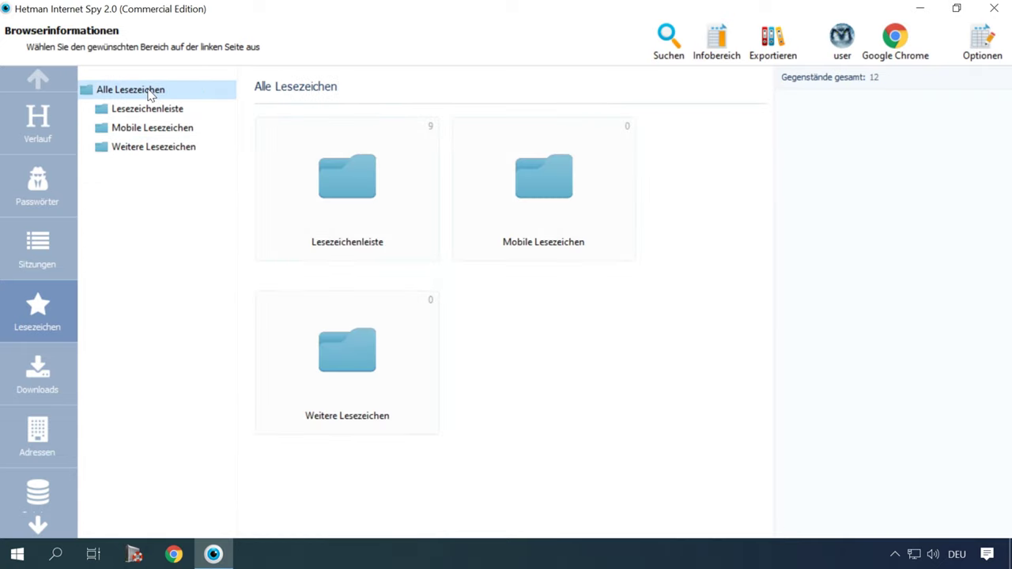
double_click(344, 190)
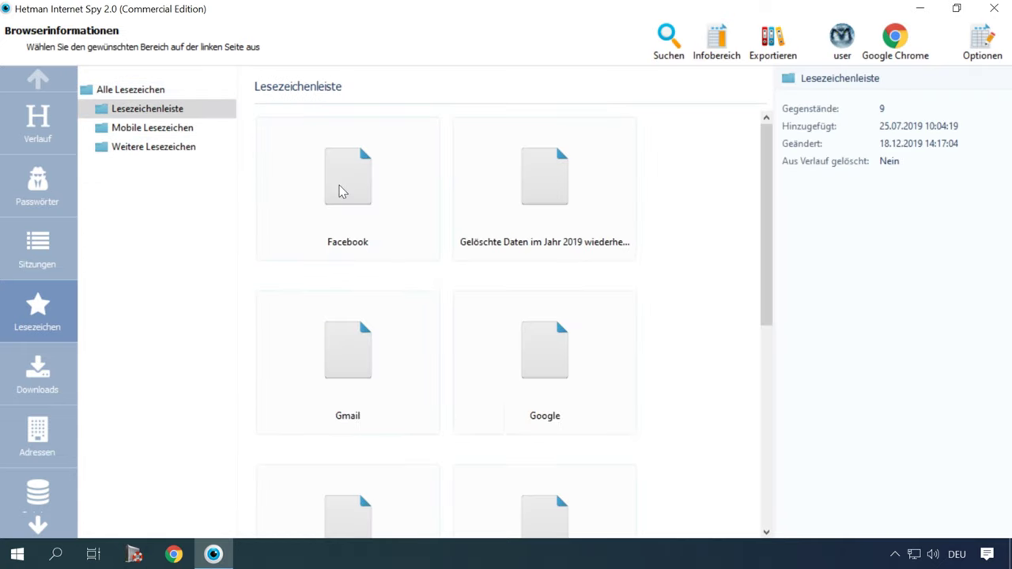
left_click(51, 380)
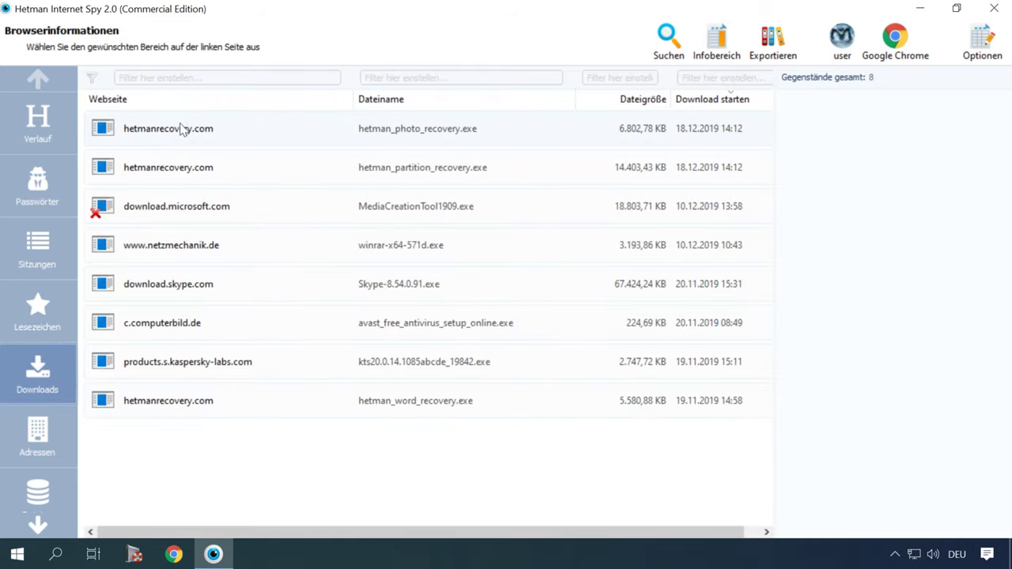
Narrow the Dateiname and Webseite columns and inspect the Kaspersky download
left_click_drag(575, 101, 536, 103)
left_click_drag(358, 100, 333, 101)
left_click(255, 376)
Inspect the hetman_photo_recovery, MediaCreationTool1909 and hetman_partition_recovery downloads, then show saved addresses
left_click(200, 132)
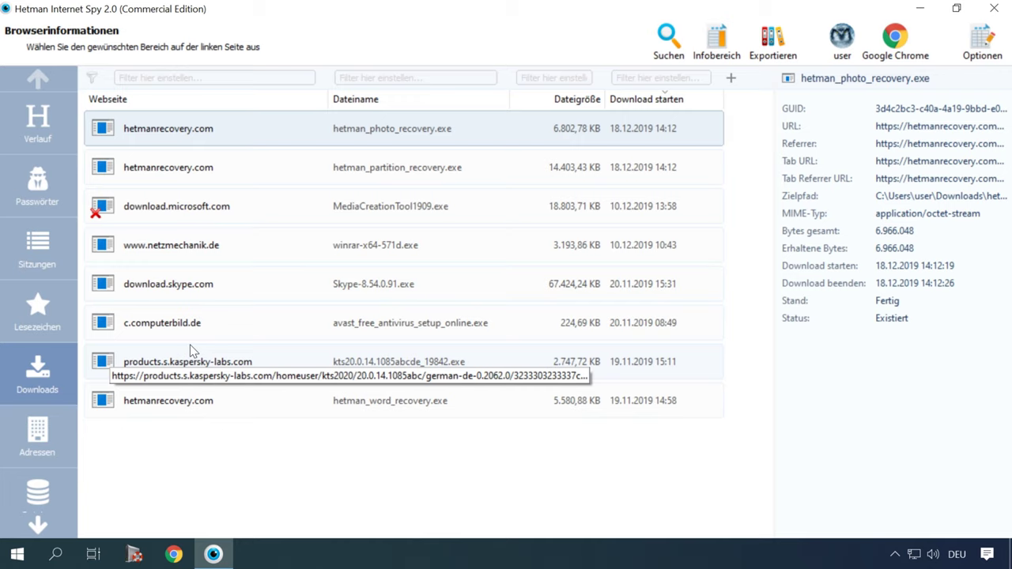
left_click(211, 208)
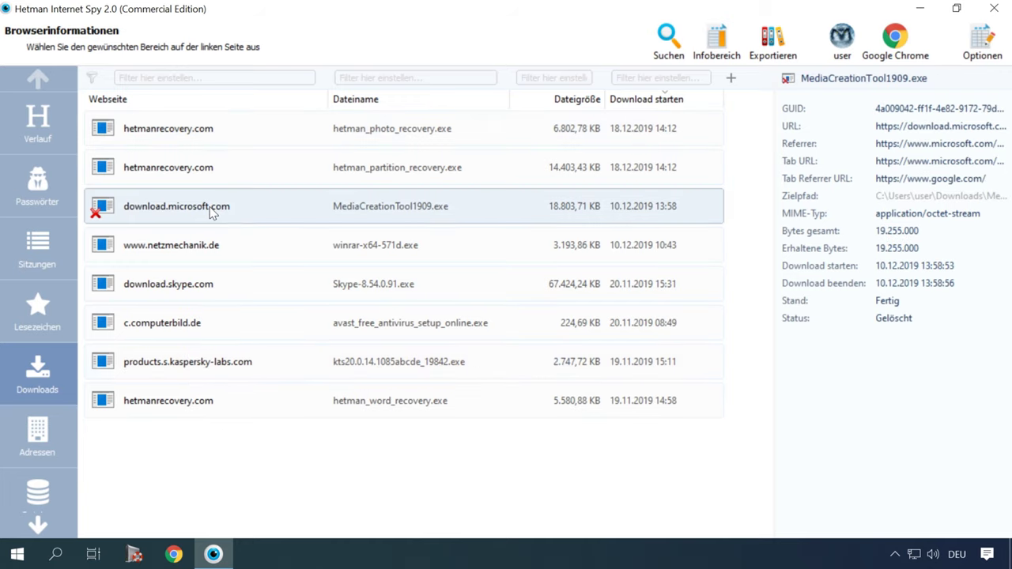
left_click(210, 176)
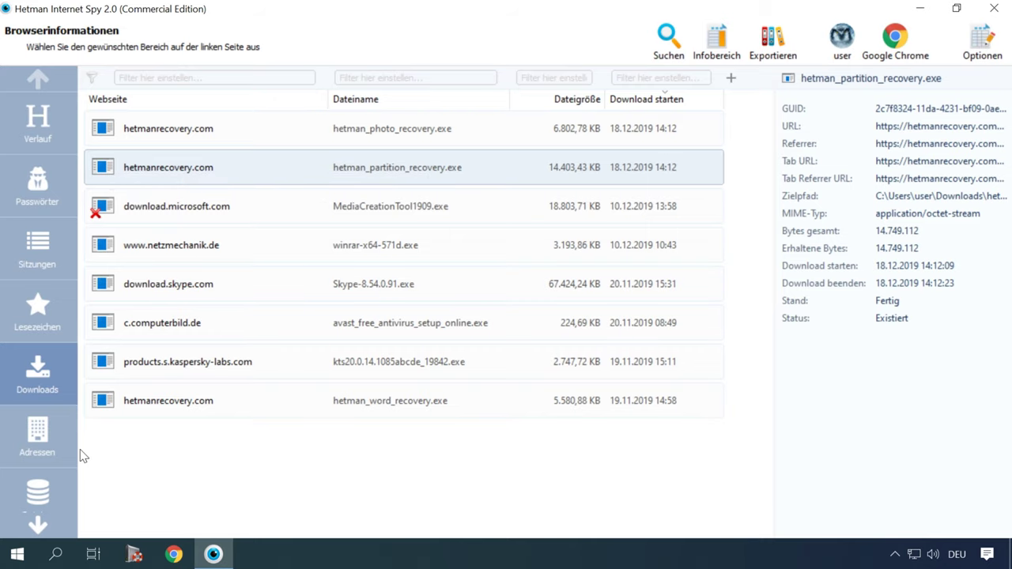
scroll(22, 443, "down", 1)
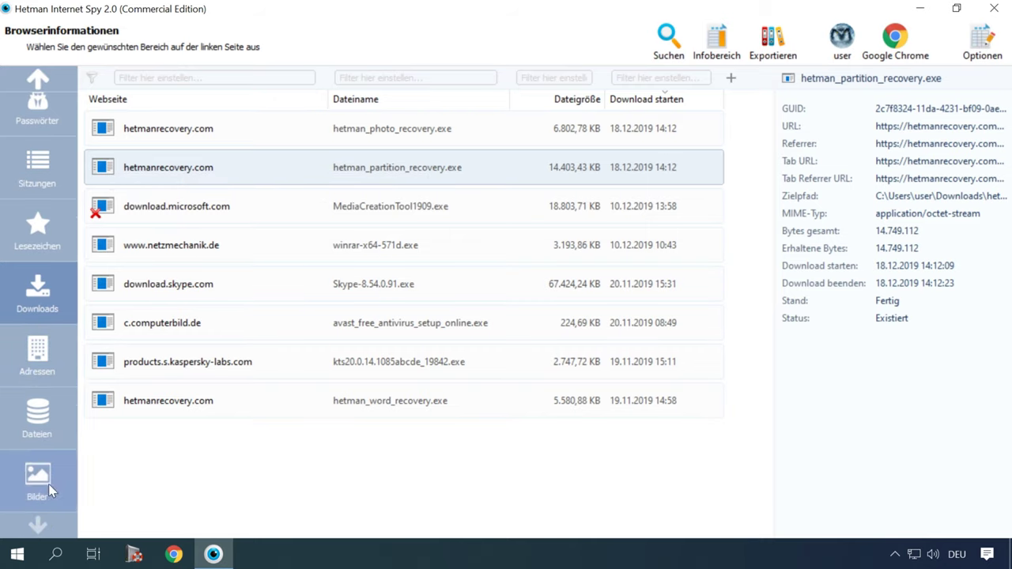
left_click(42, 361)
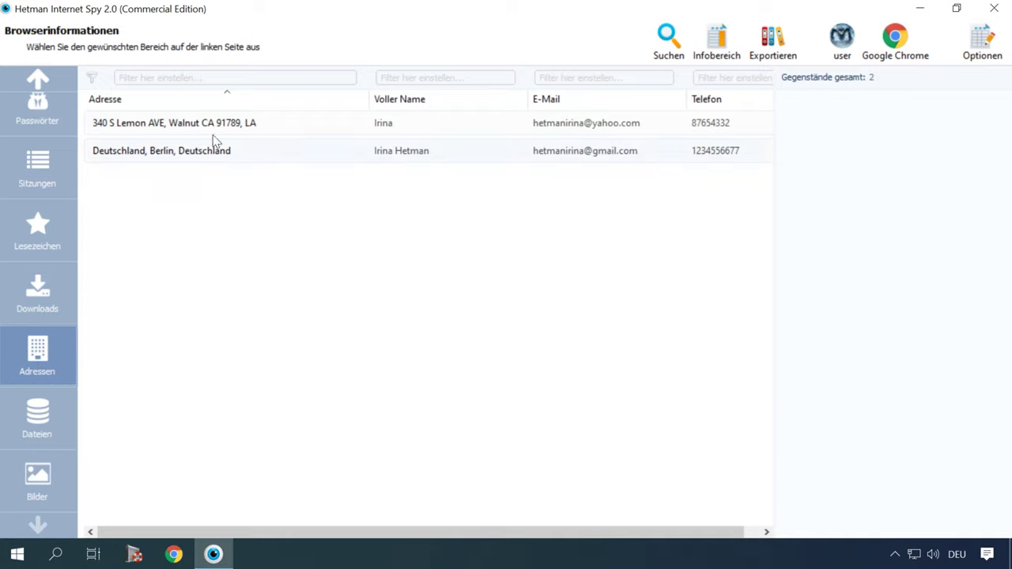
Check both saved addresses with a narrower Adresse column, then list the 24 profile files
left_click(424, 124)
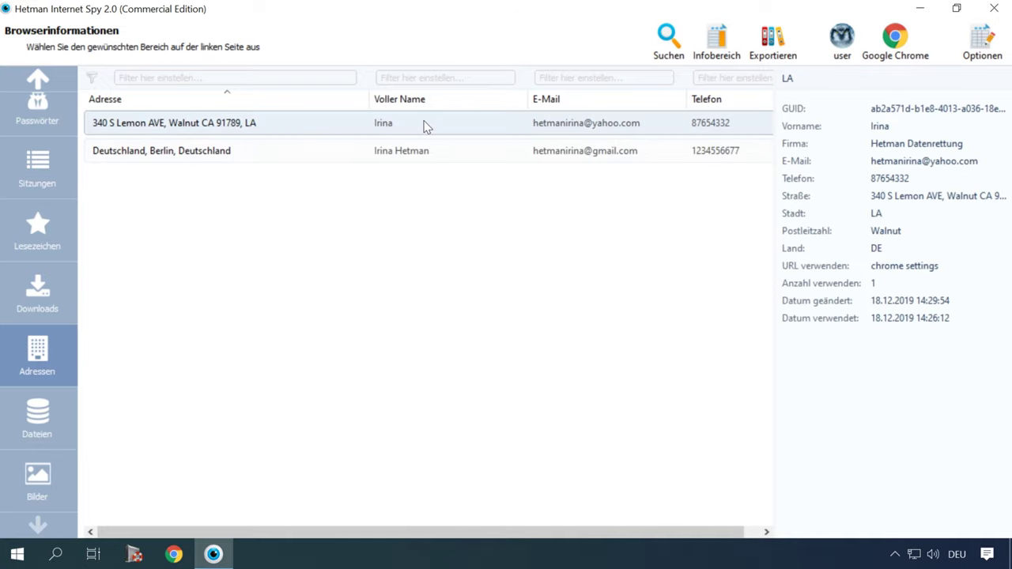
left_click_drag(371, 100, 313, 101)
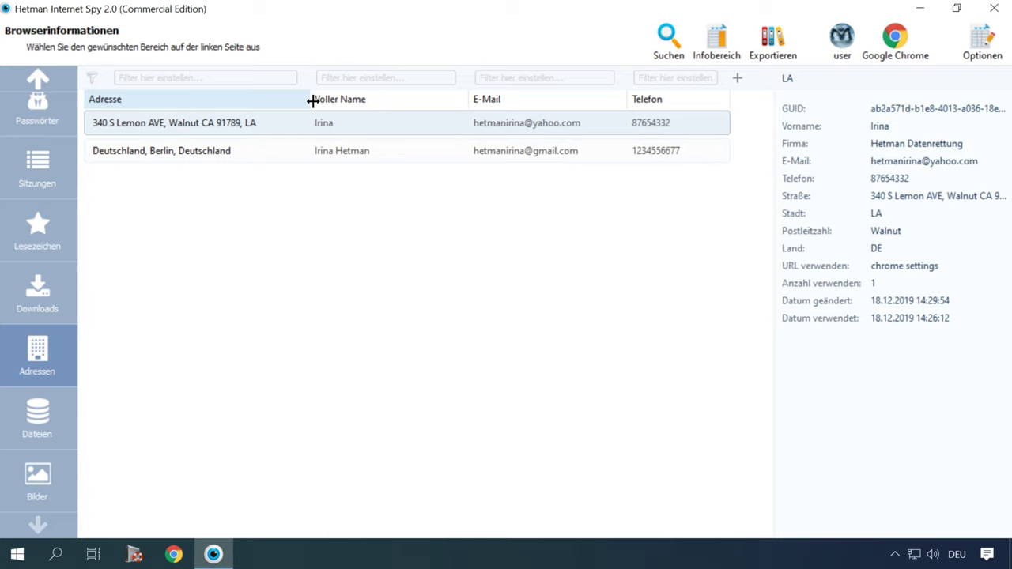
left_click(356, 150)
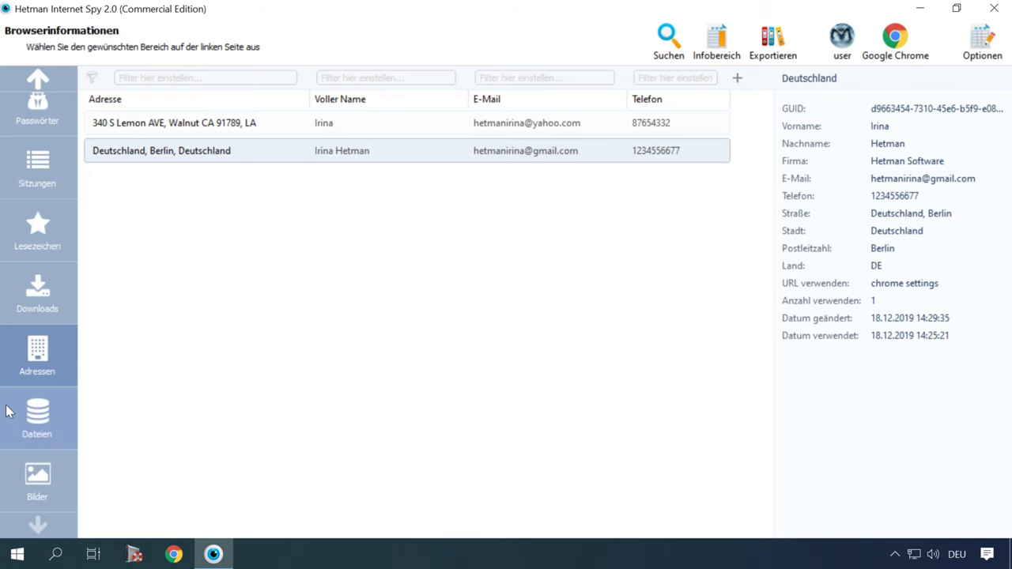
left_click(49, 409)
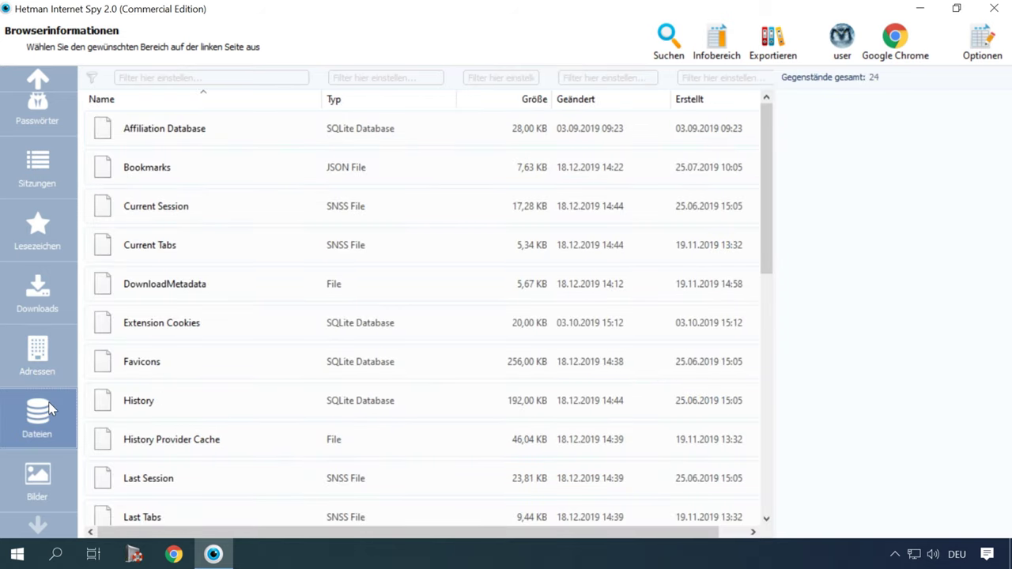
Select the History database file and open its Vorschau preview of tables and fields
scroll(301, 396, "down", 5)
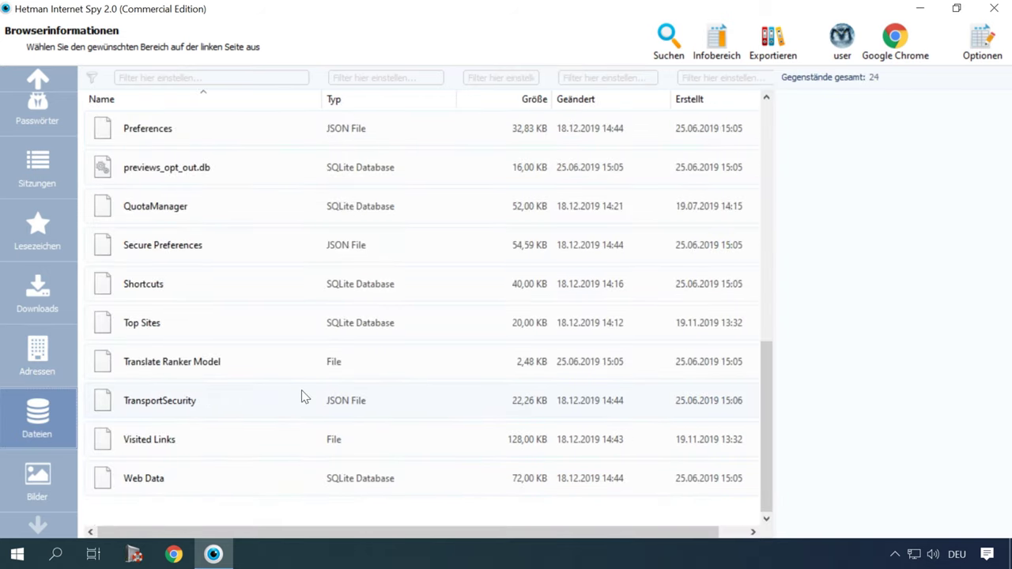
scroll(300, 395, "up", 5)
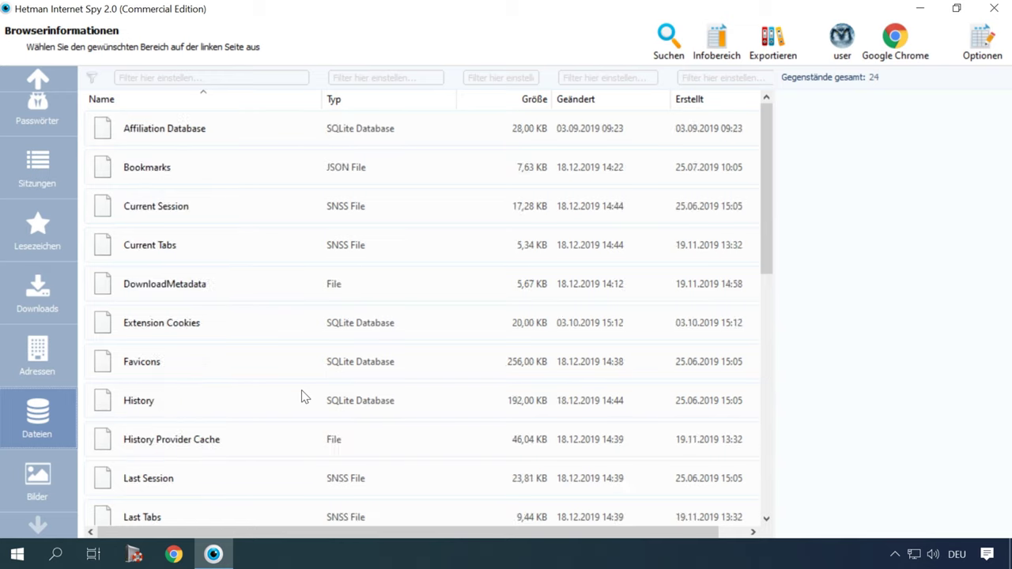
left_click(222, 414)
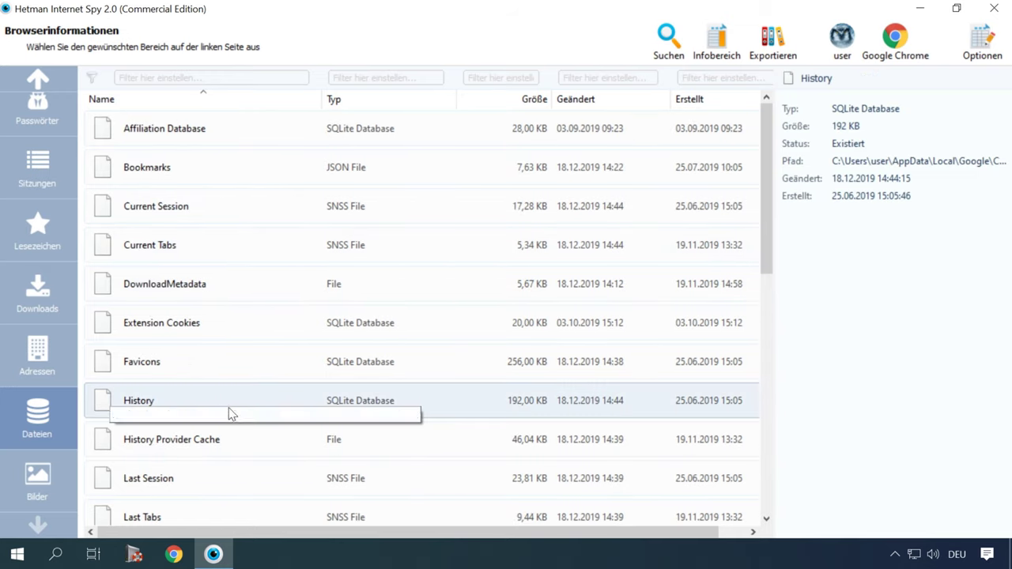
double_click(184, 402)
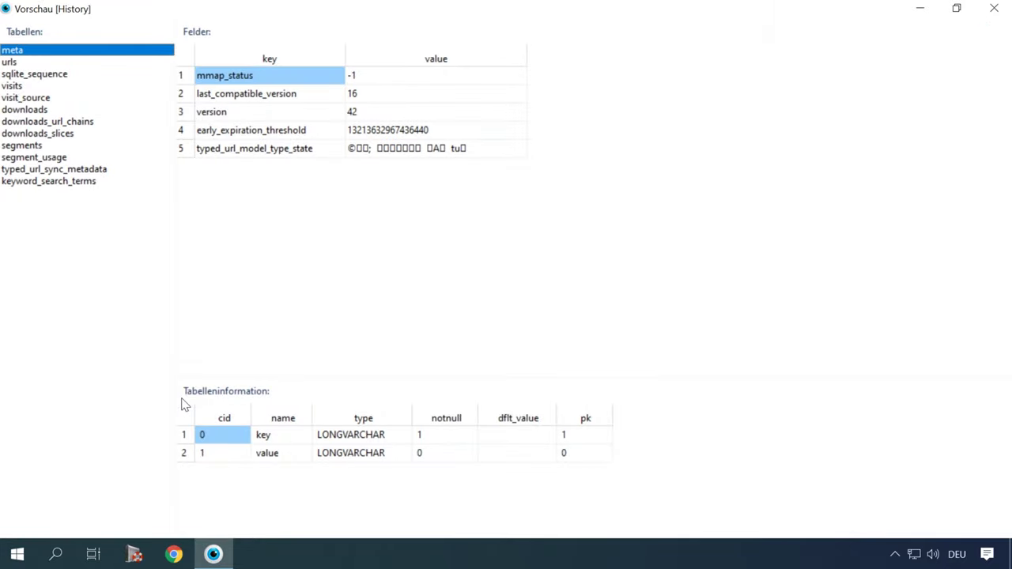
Browse the urls, sqlite_sequence, visits, visit_source, downloads and downloads_url_chains tables
left_click(9, 62)
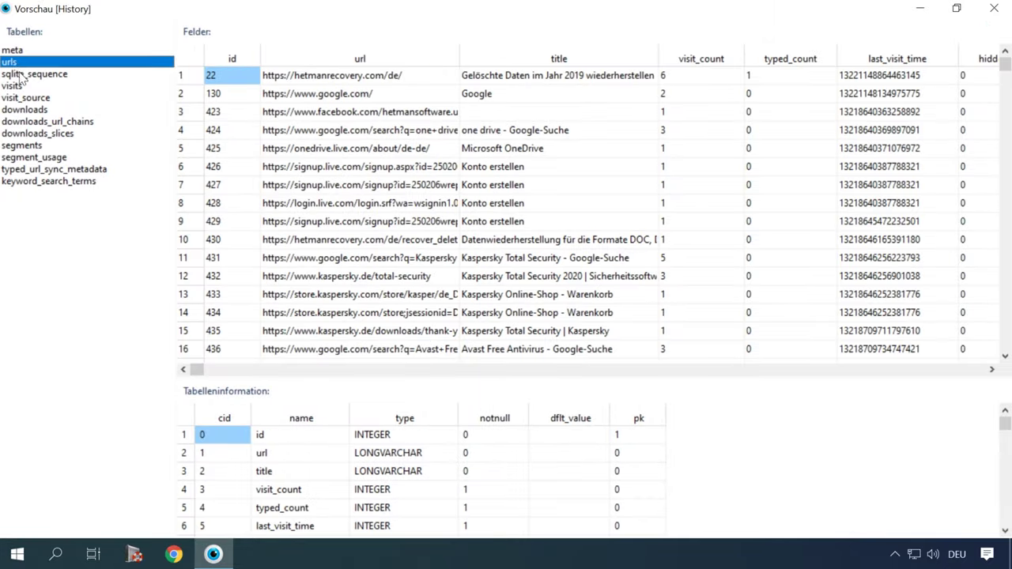
left_click(21, 74)
left_click(22, 86)
left_click(24, 98)
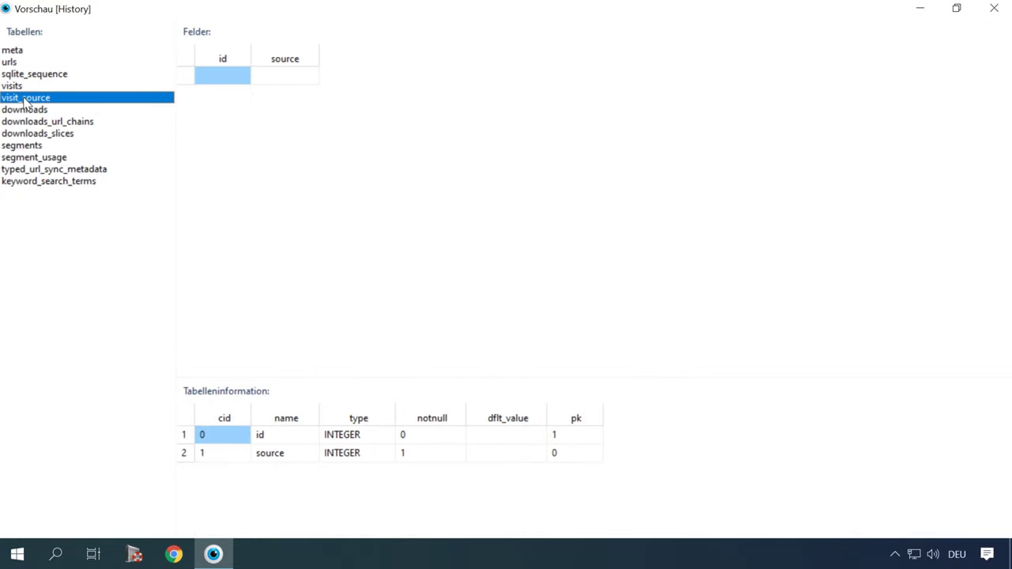
left_click(29, 111)
left_click(30, 121)
View downloads_slices through keyword_search_terms tables, then close the History preview
left_click(36, 135)
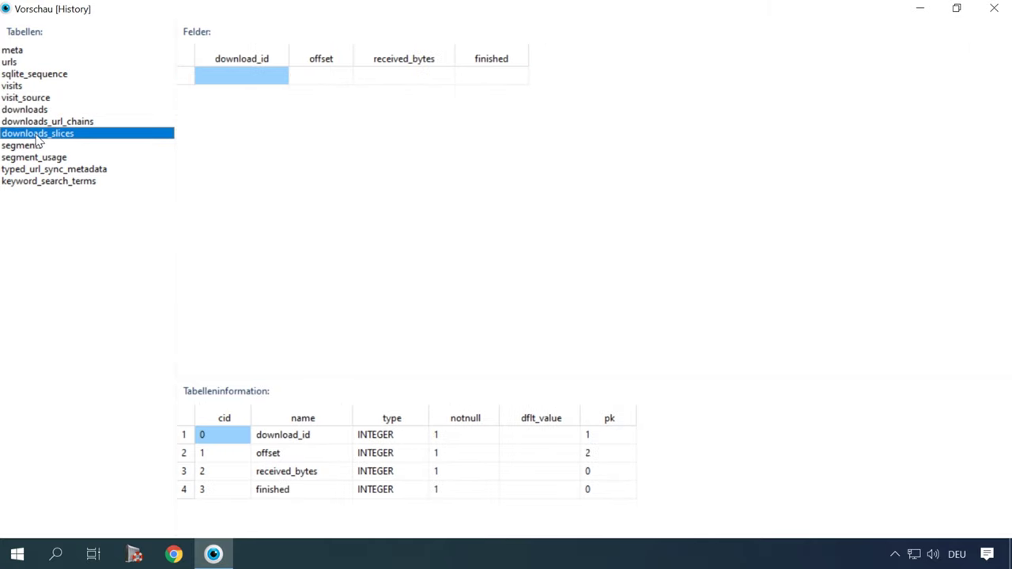
left_click(35, 147)
left_click(37, 158)
left_click(38, 170)
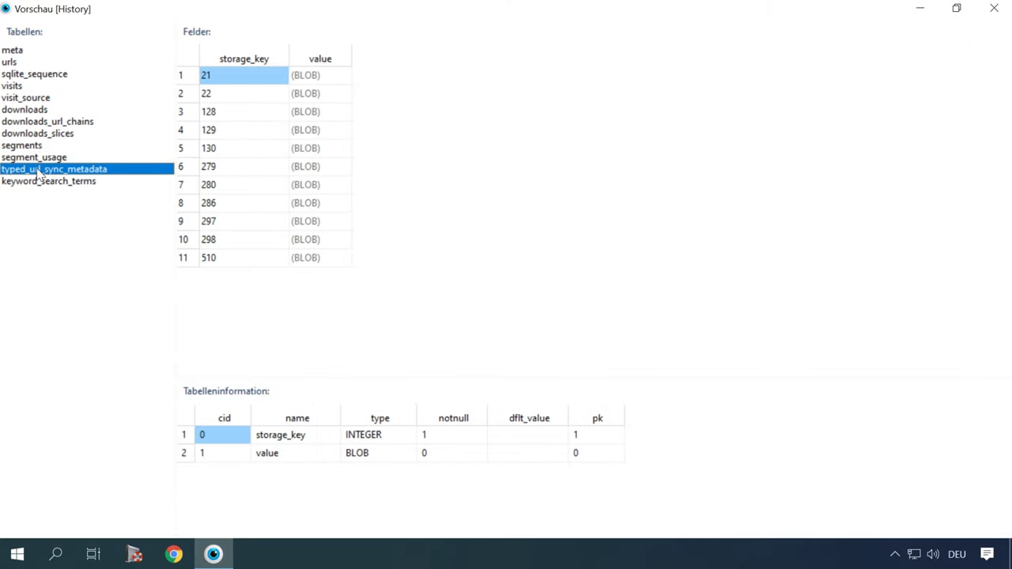
left_click(41, 182)
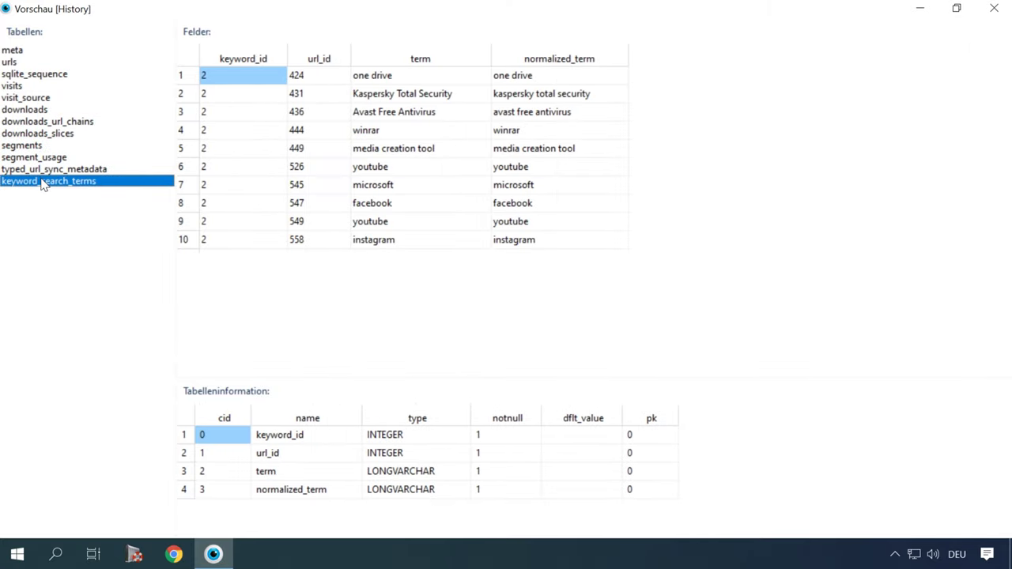
left_click(995, 8)
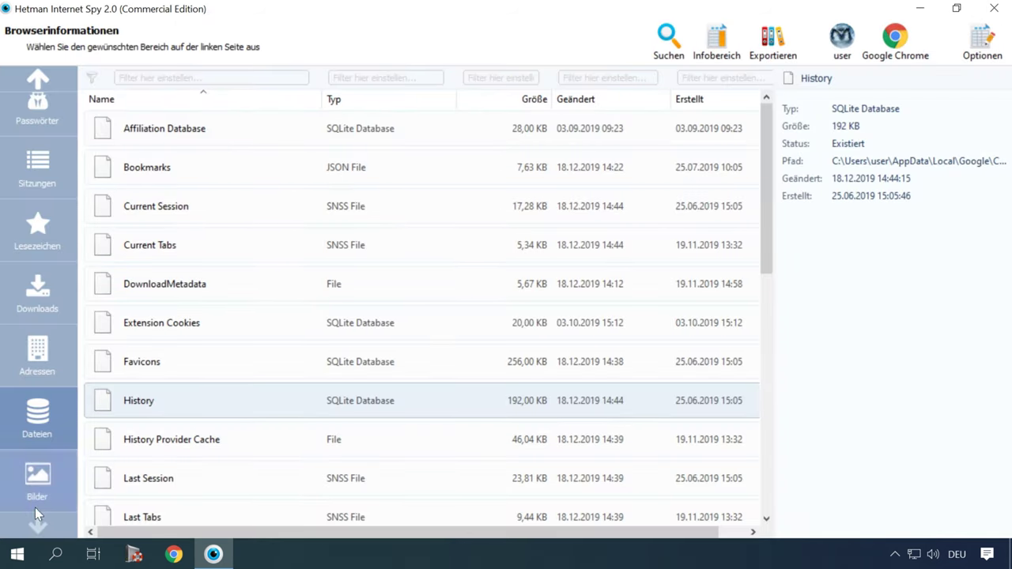
Show Chrome's 215 cached images and scroll through the thumbnails
left_click(43, 479)
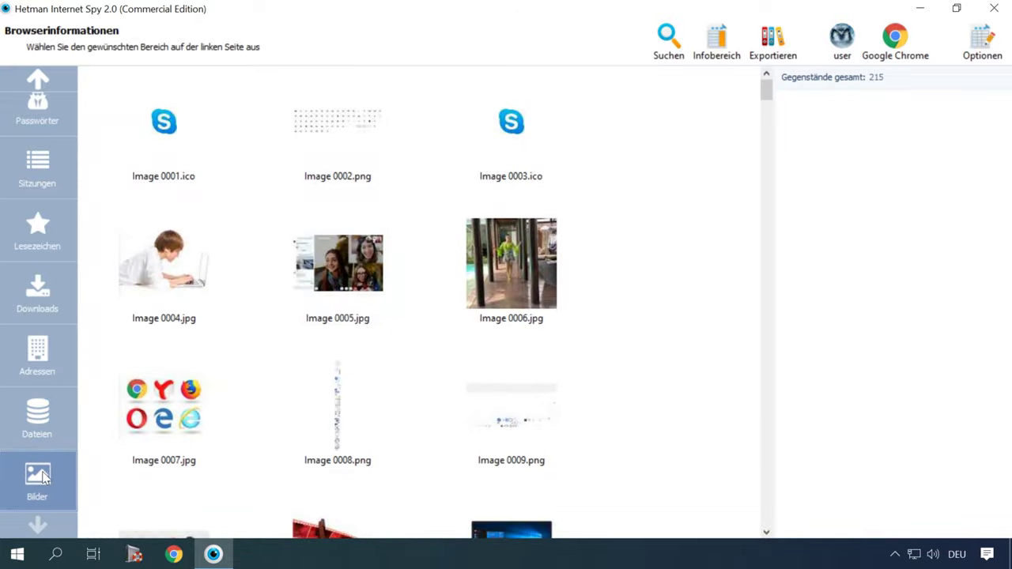
scroll(409, 312, "down", 10)
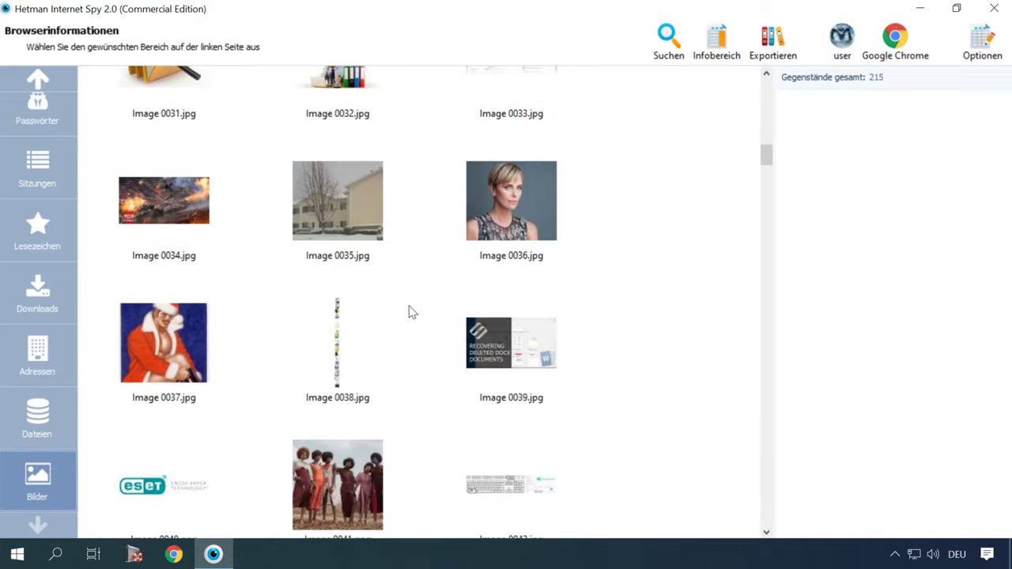
scroll(409, 312, "down", 20)
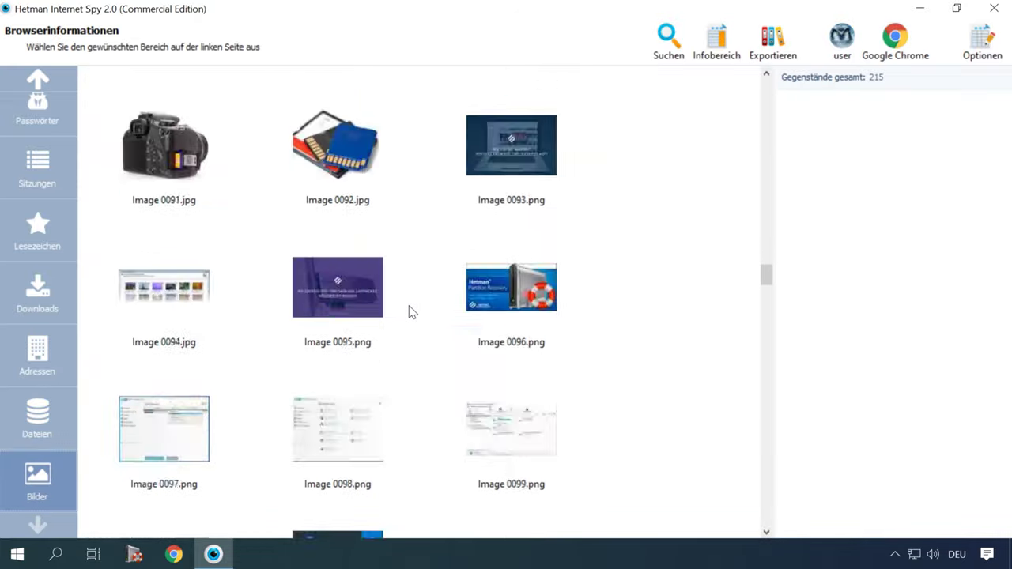
scroll(409, 312, "down", 3)
scroll(409, 313, "up", 20)
scroll(409, 312, "up", 2)
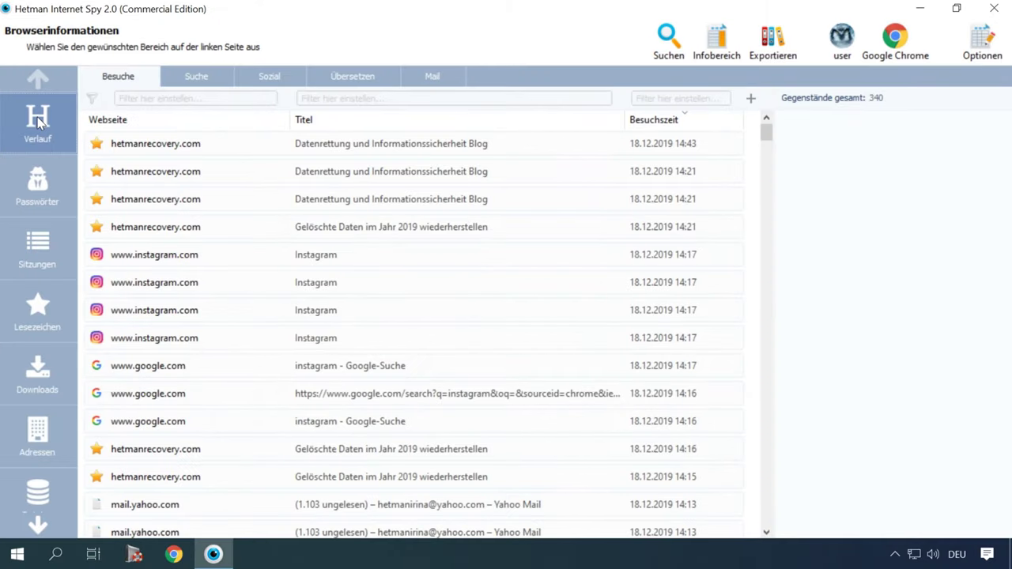
Start the export with all sections selected rather than only Besuche
left_click(772, 43)
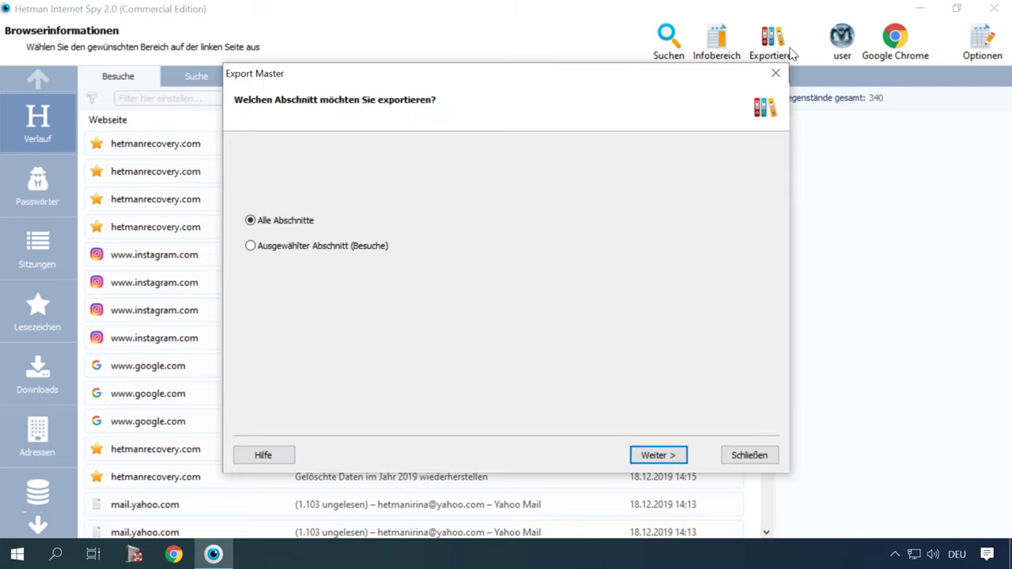
left_click(319, 252)
left_click(290, 225)
left_click(287, 248)
left_click(291, 223)
left_click(659, 456)
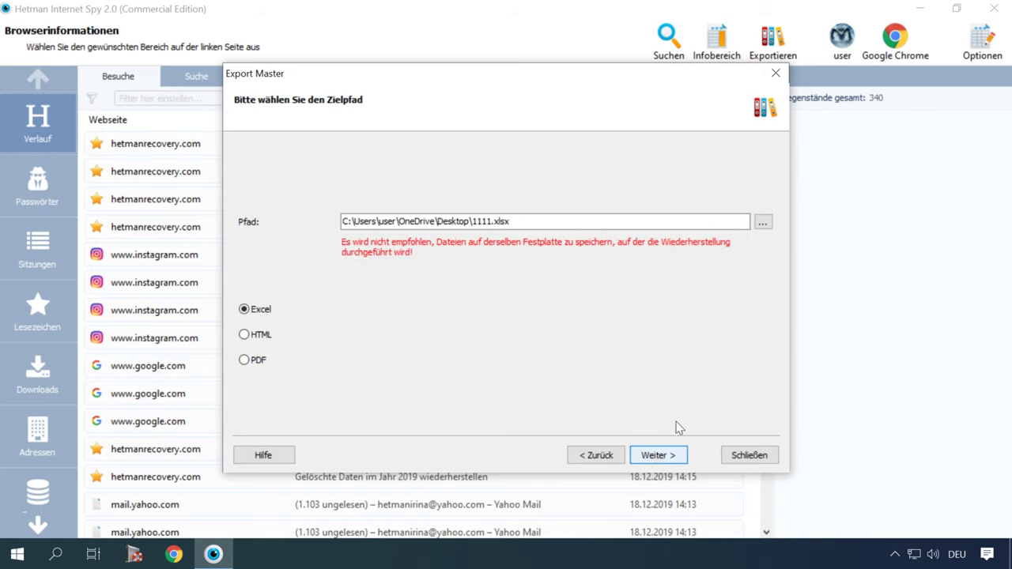
Set the export destination to 1111 on the Desktop
left_click(763, 222)
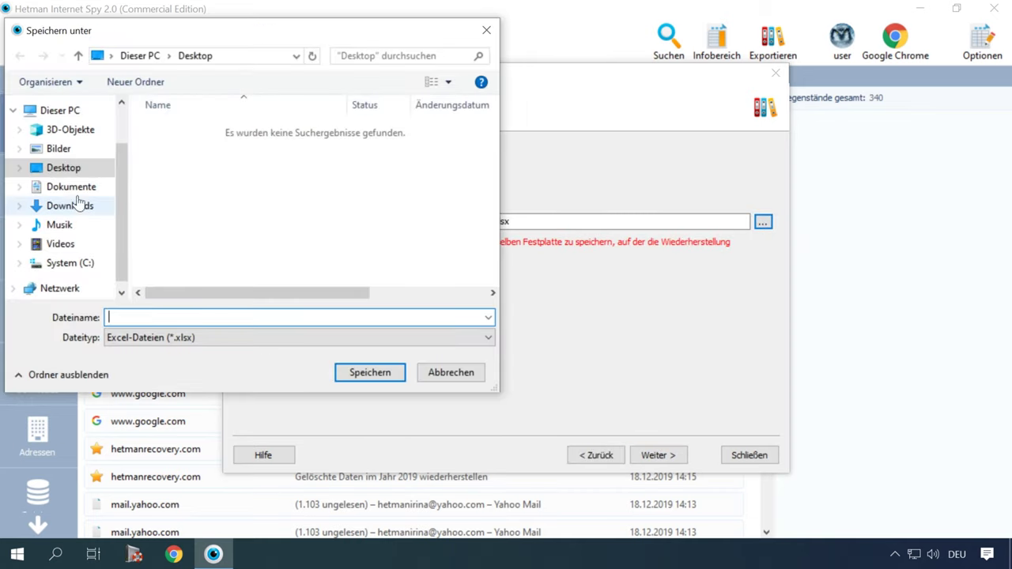
left_click(173, 319)
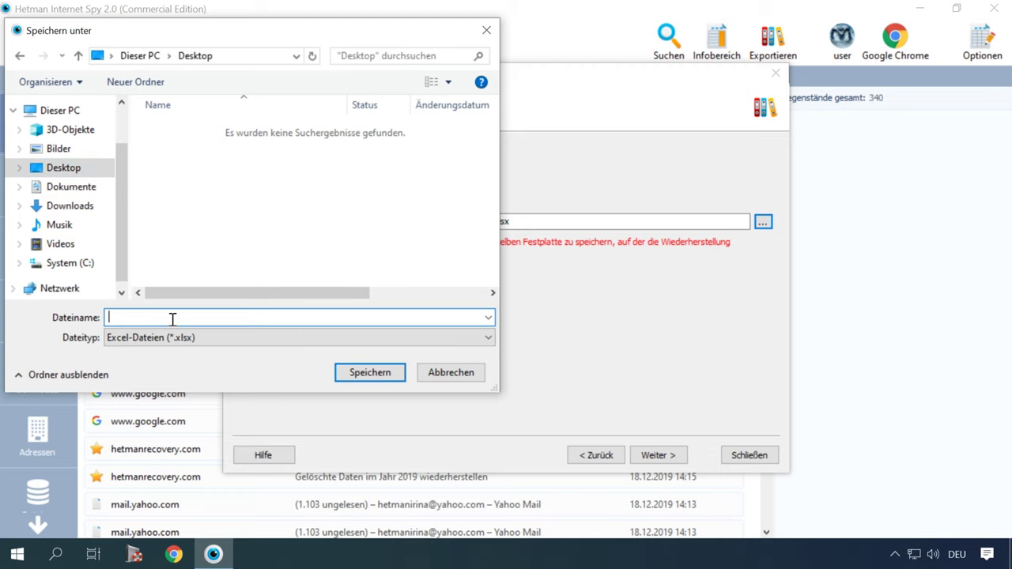
type("1111")
left_click(360, 374)
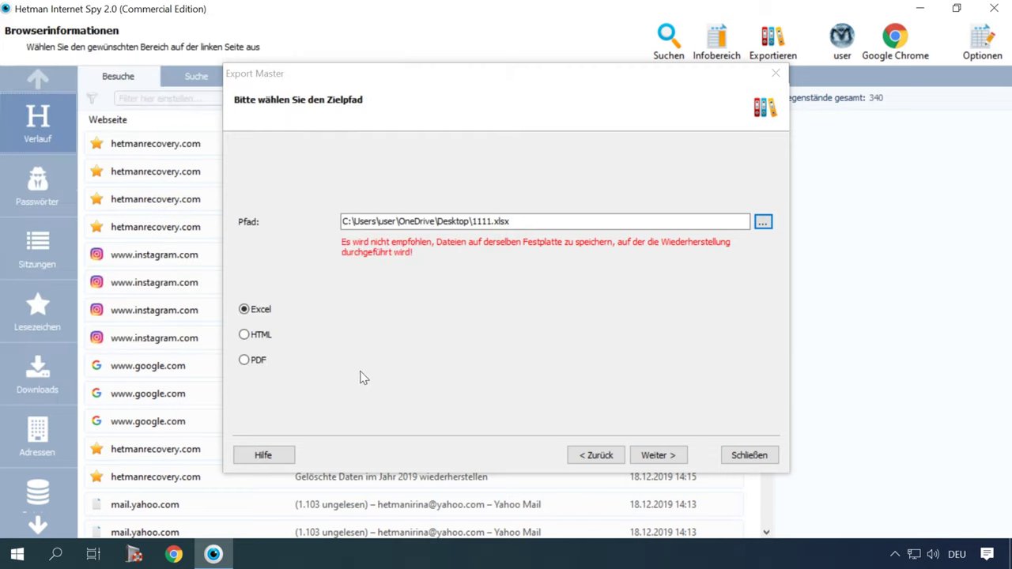
Keep the Excel format, run the export and close the finished wizard
left_click(255, 337)
left_click(250, 363)
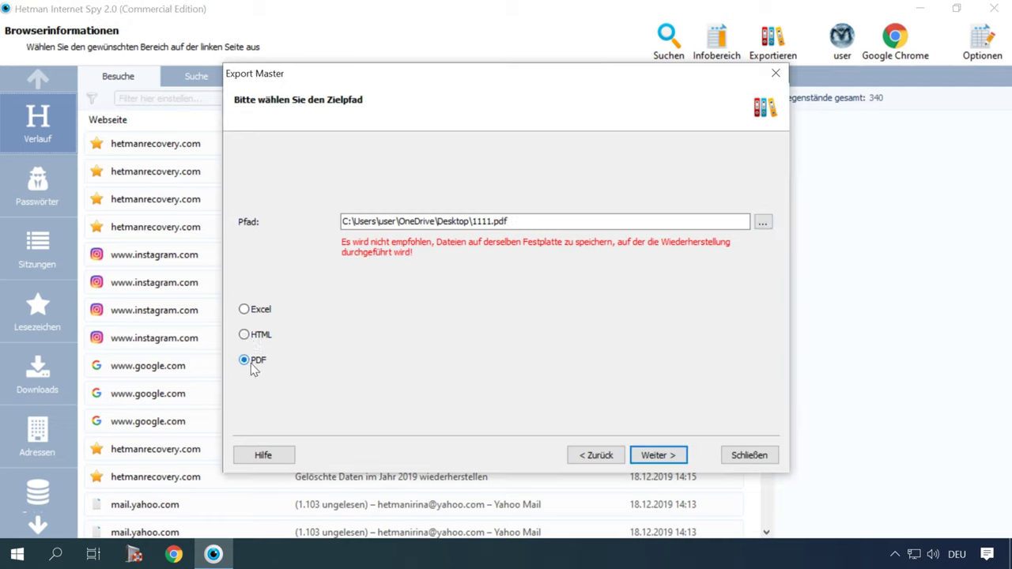
left_click(247, 314)
left_click(656, 455)
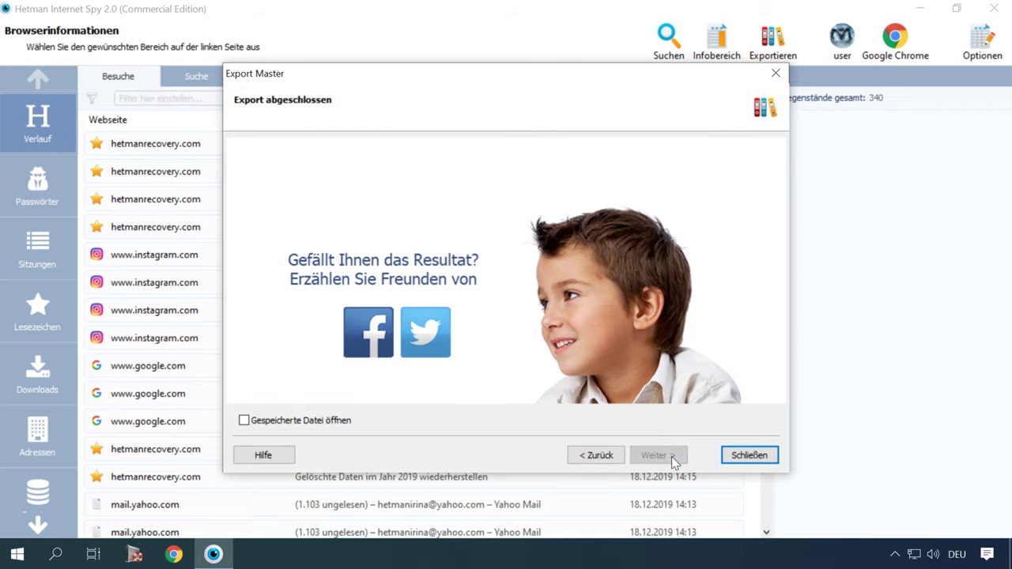
left_click(749, 455)
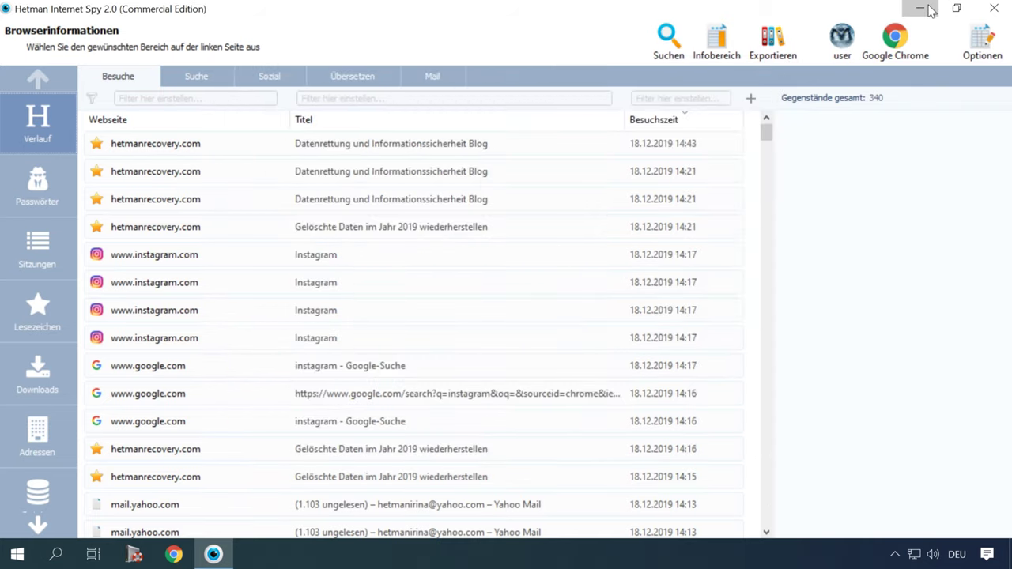
Open 1111.xlsx from the desktop and view the Besuche, Suche, Sozial, Übersetzen and Mail sheets
left_click(930, 7)
double_click(44, 196)
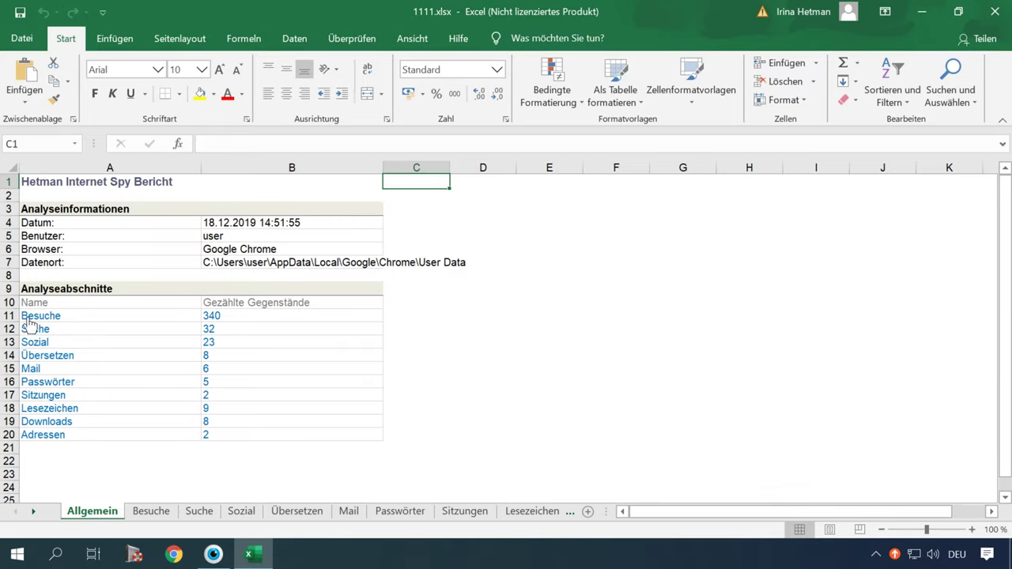
left_click(157, 514)
left_click(202, 516)
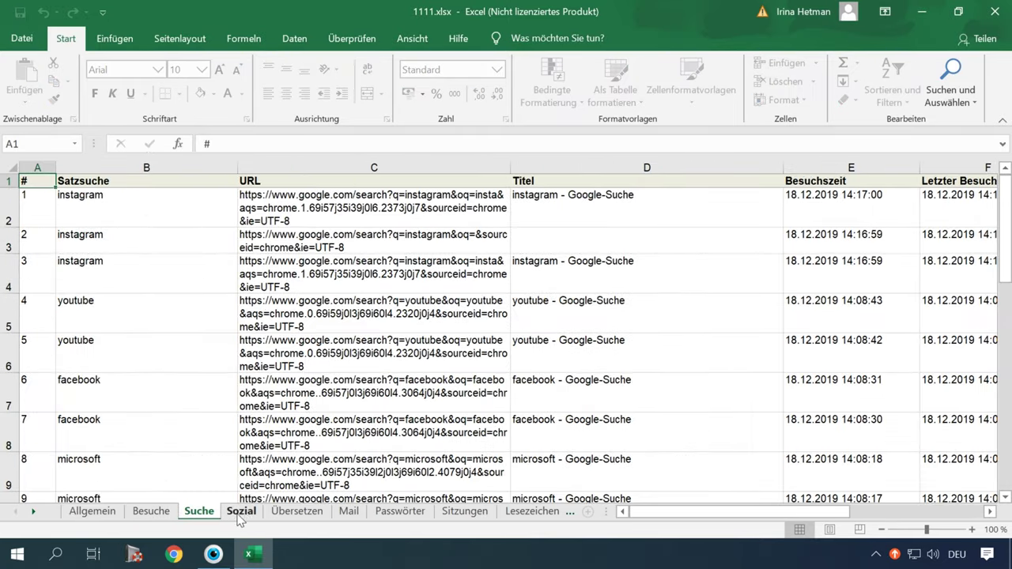
left_click(241, 512)
left_click(297, 512)
left_click(349, 513)
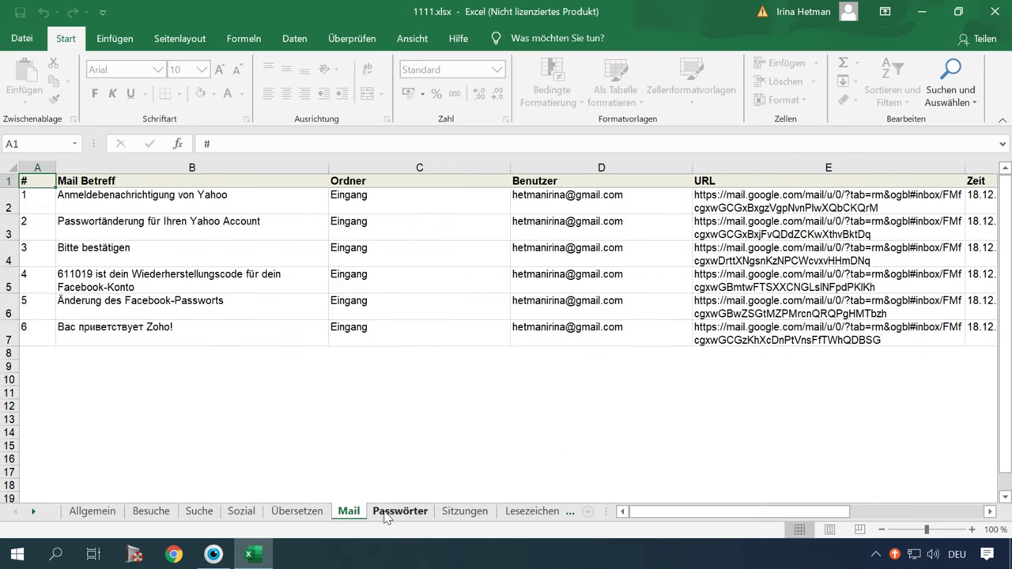
View the Passwörter through Adressen sheets, close Excel and return to Hetman Internet Spy
left_click(400, 513)
left_click(465, 513)
left_click(526, 513)
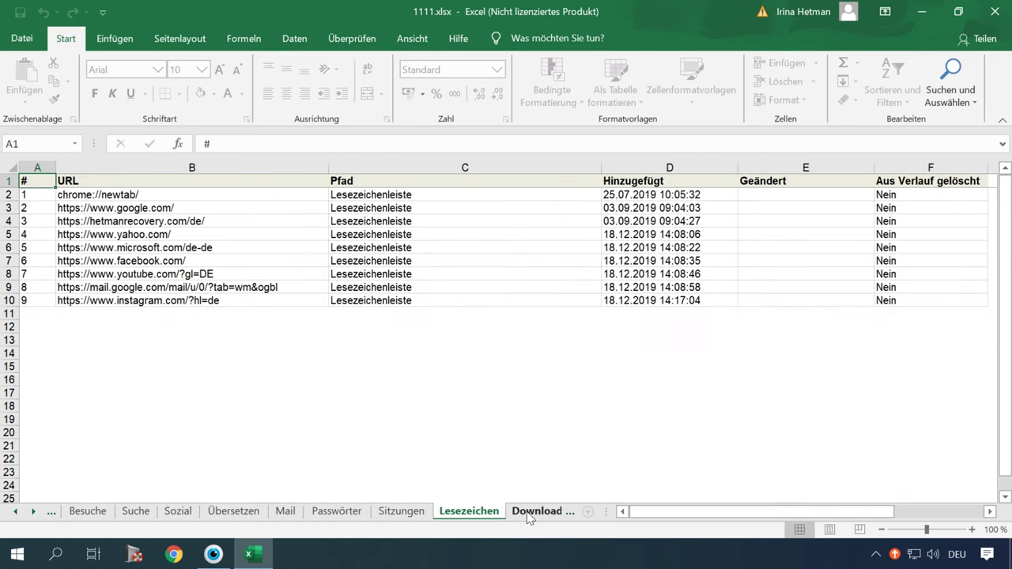
left_click(529, 512)
left_click(536, 511)
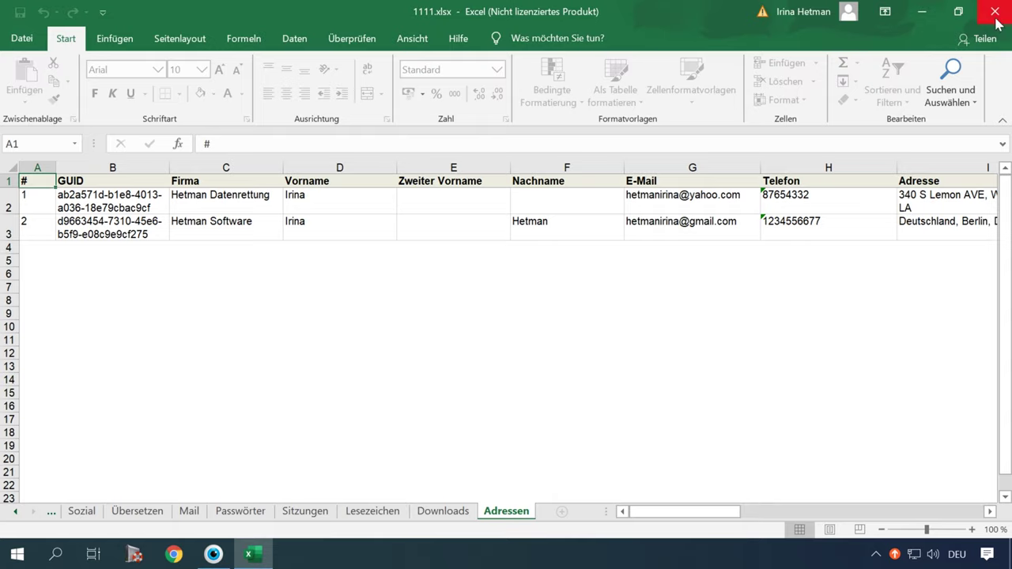
left_click(995, 13)
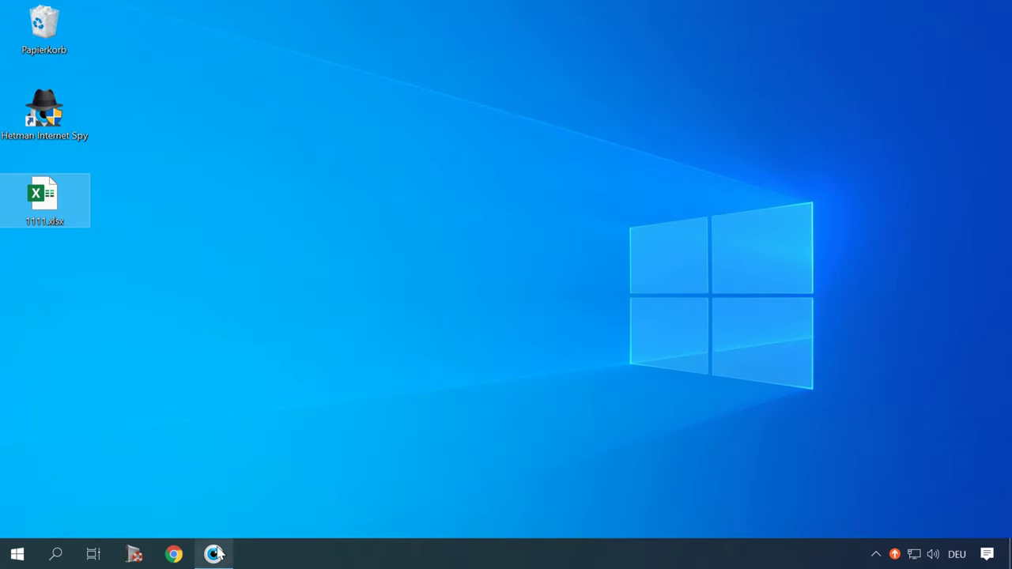
left_click(215, 553)
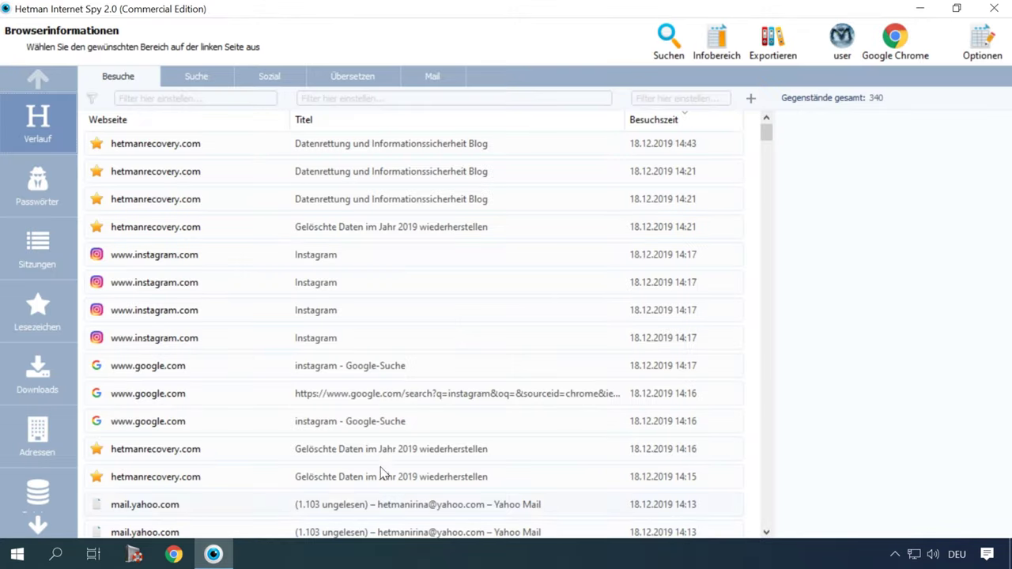
Switch the analysed browser from Google Chrome to Opera Browser
left_click(901, 45)
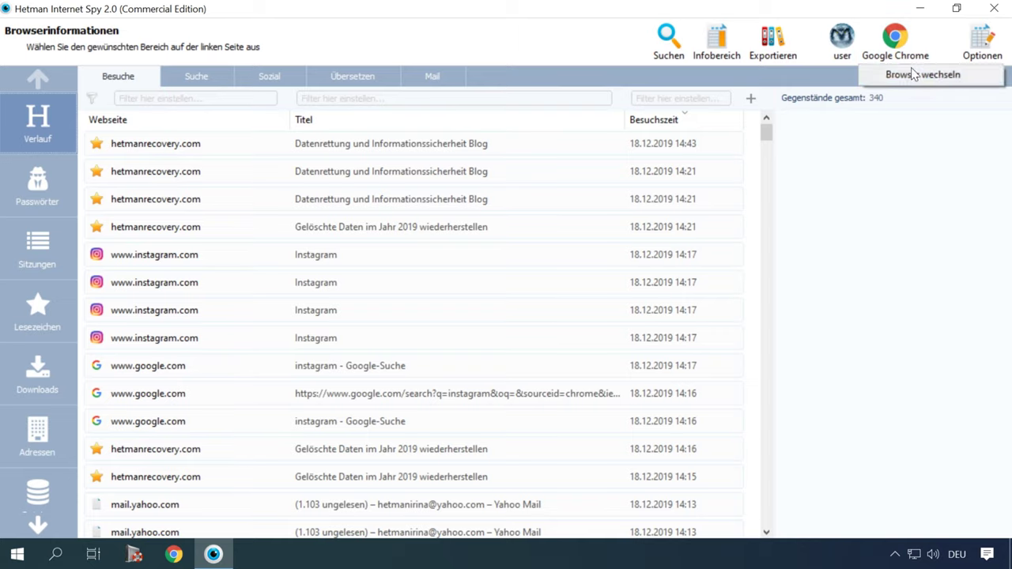
left_click(935, 78)
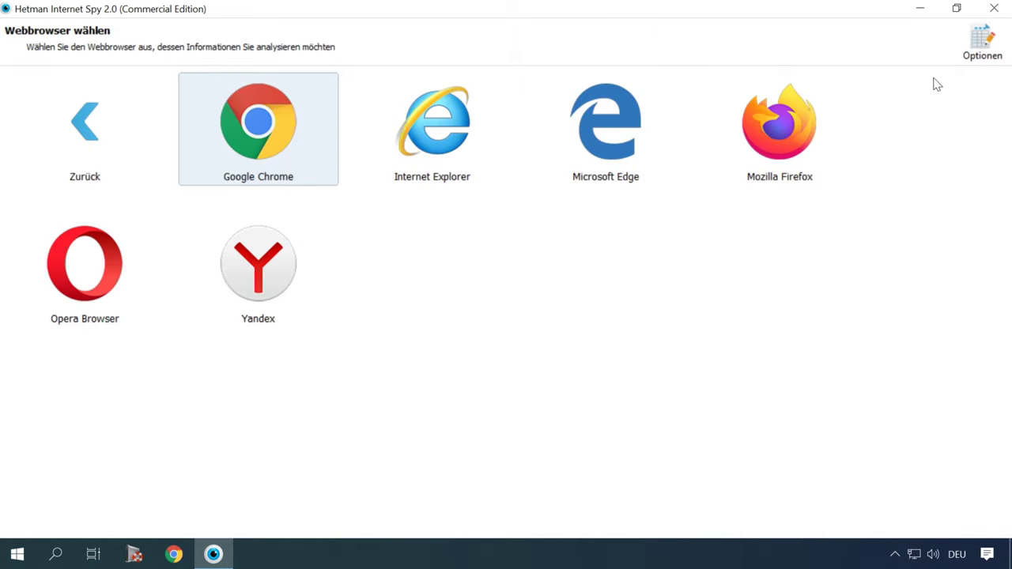
left_click(79, 273)
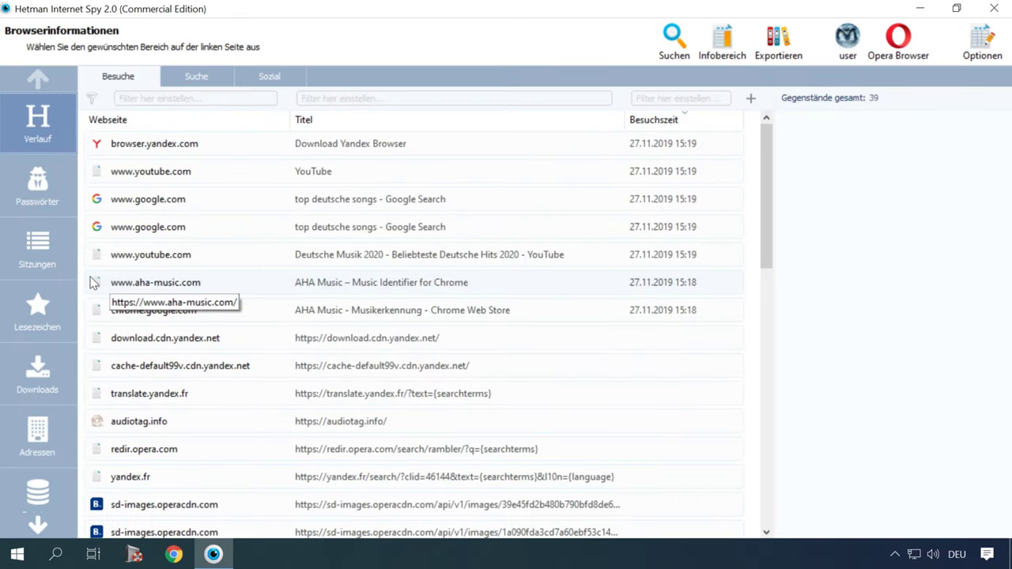
scroll(208, 284, "down", 8)
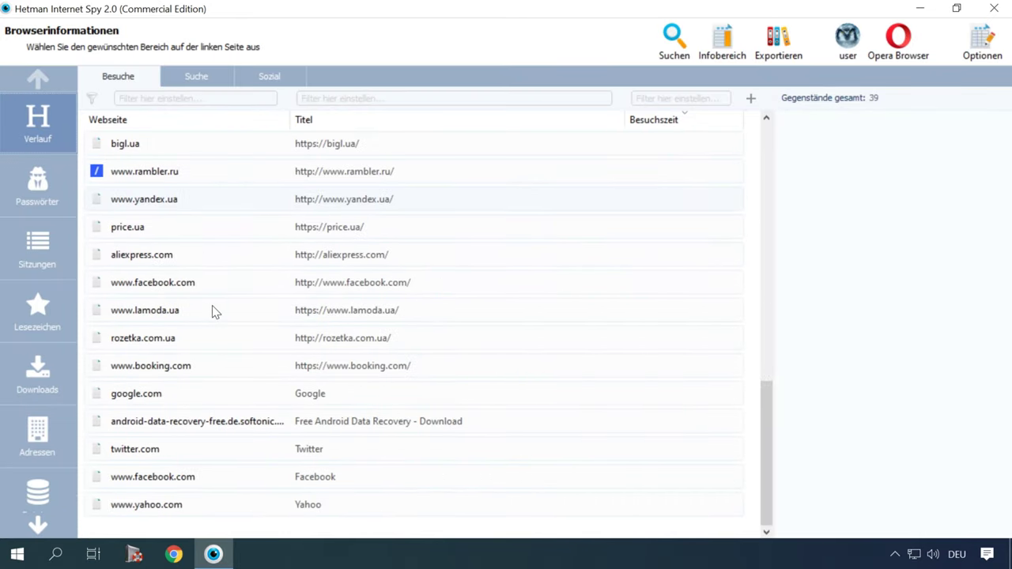
scroll(216, 314, "up", 8)
Review Opera's saved passwords, sessions, history, searches and social-site visits
left_click(36, 202)
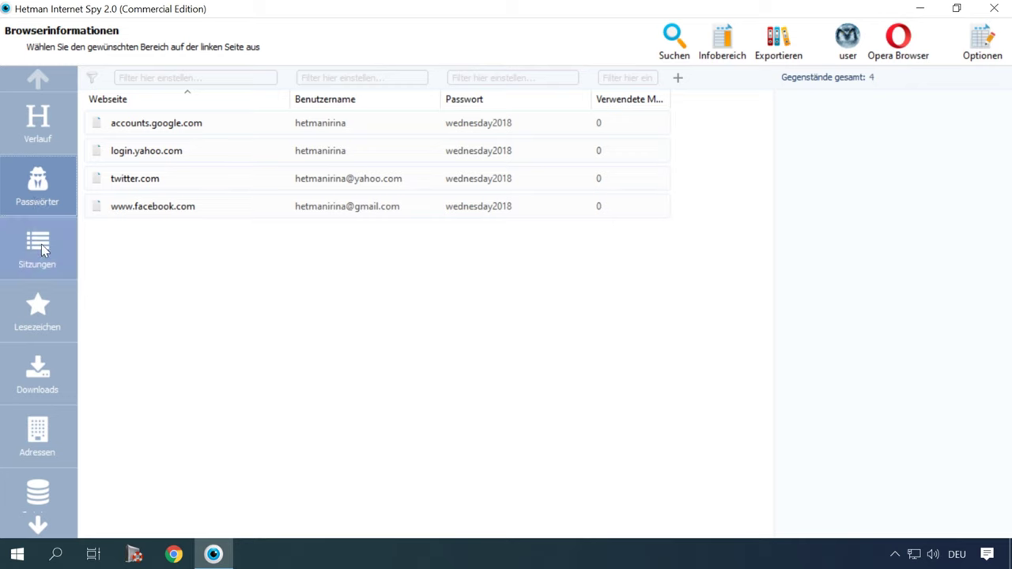
left_click(40, 245)
left_click(27, 136)
left_click(185, 76)
left_click(269, 76)
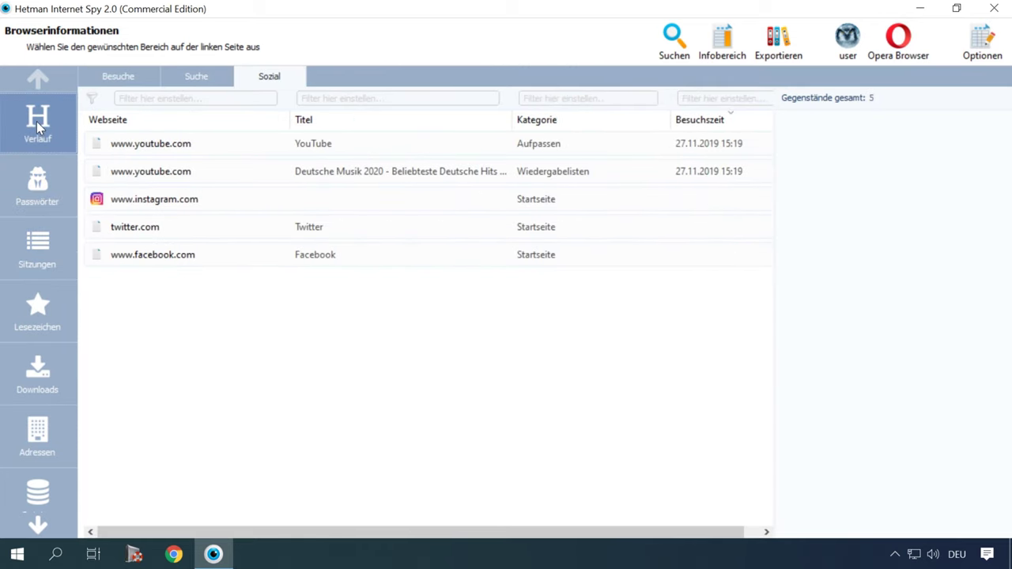
left_click(847, 38)
Switch to the Admin user, load its Google Chrome history, and view the last hetmanrecovery.com visit's details
left_click(889, 76)
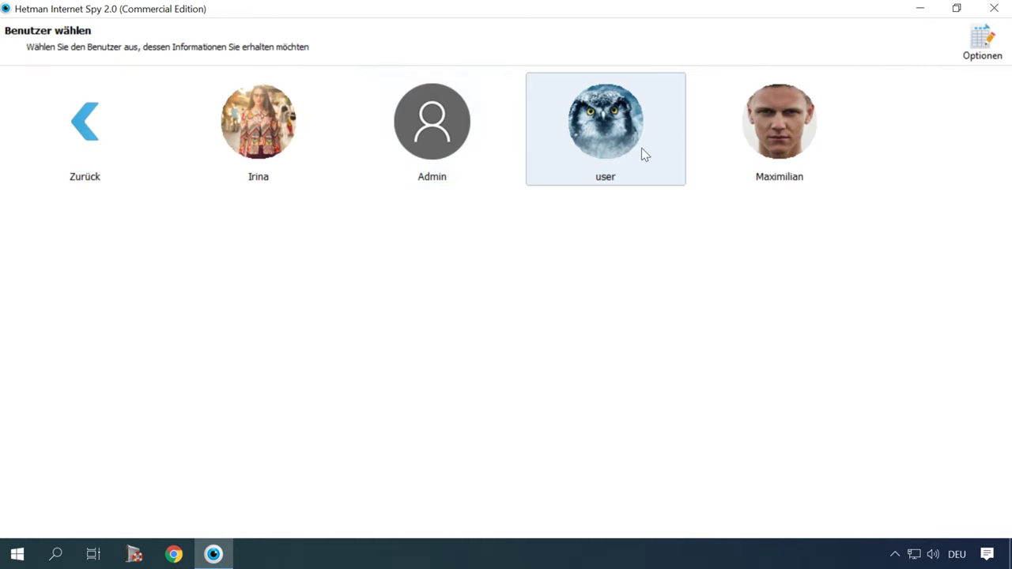
left_click(434, 119)
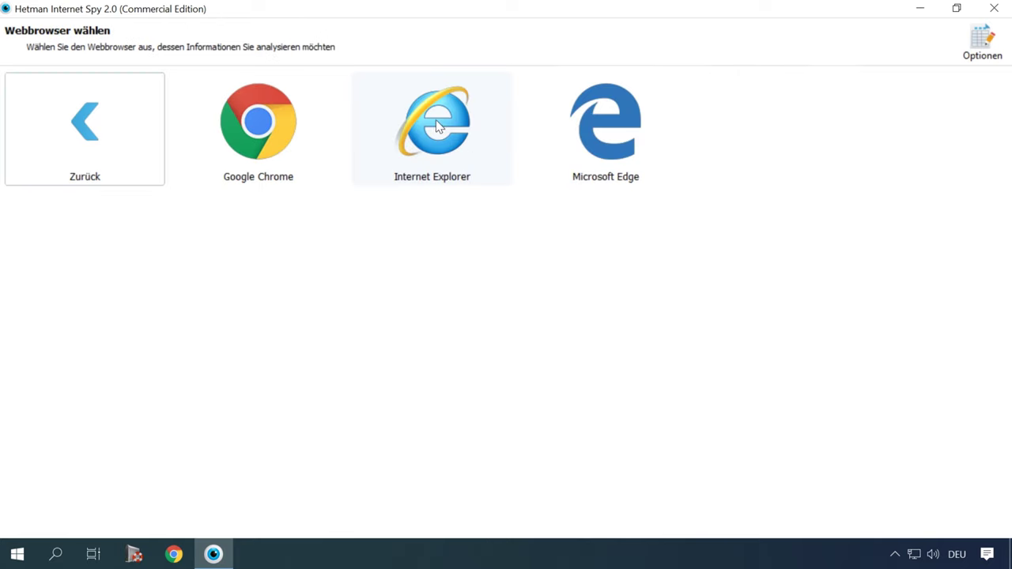
left_click(281, 153)
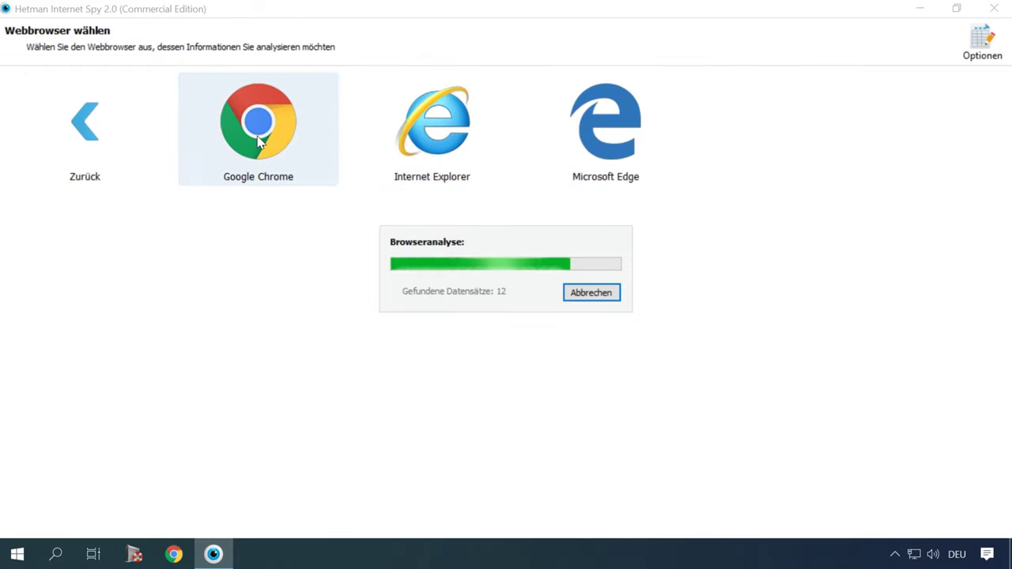
left_click(272, 238)
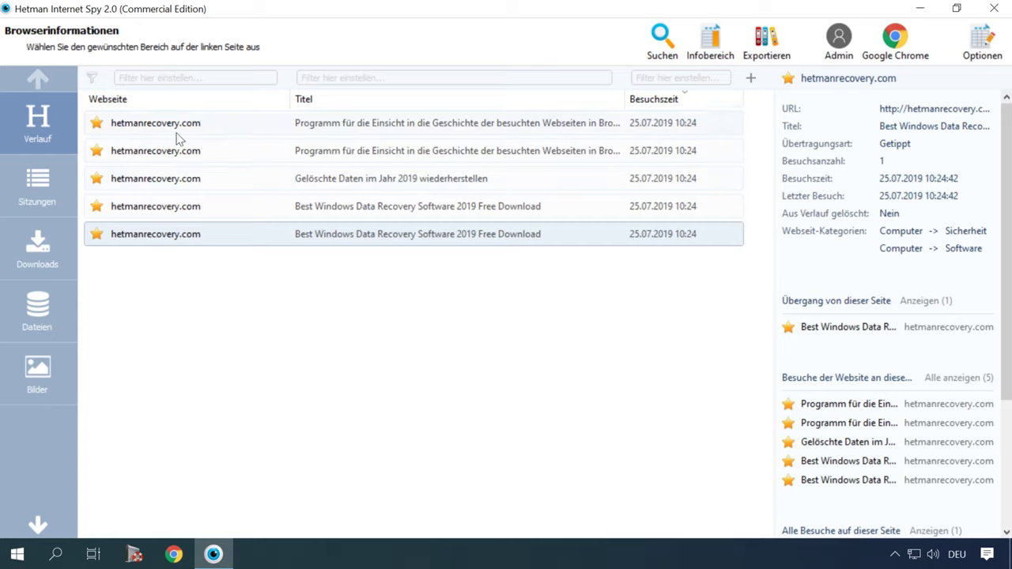